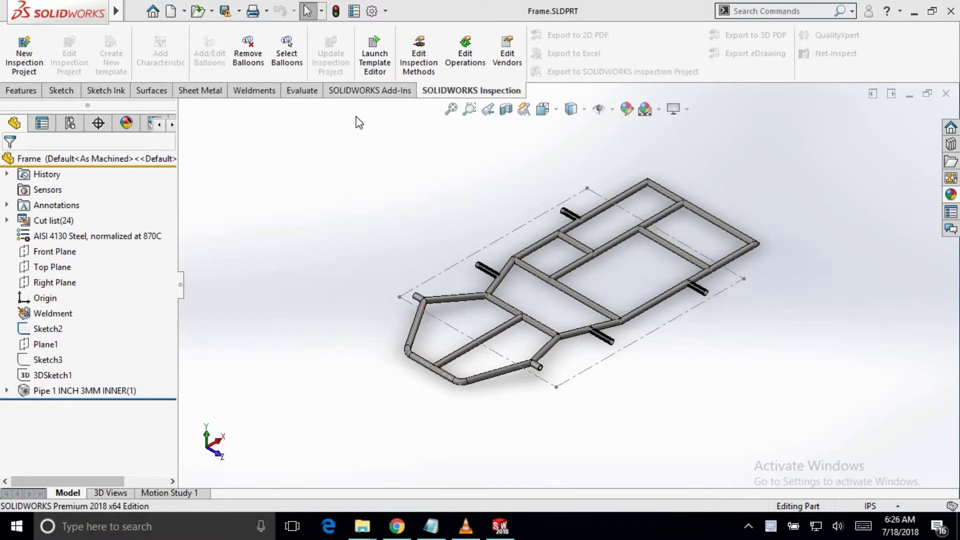
Enable the SOLIDWORKS Simulation add-in from the Add-Ins list
{"action": "left_click", "coordinate": [362, 93]}
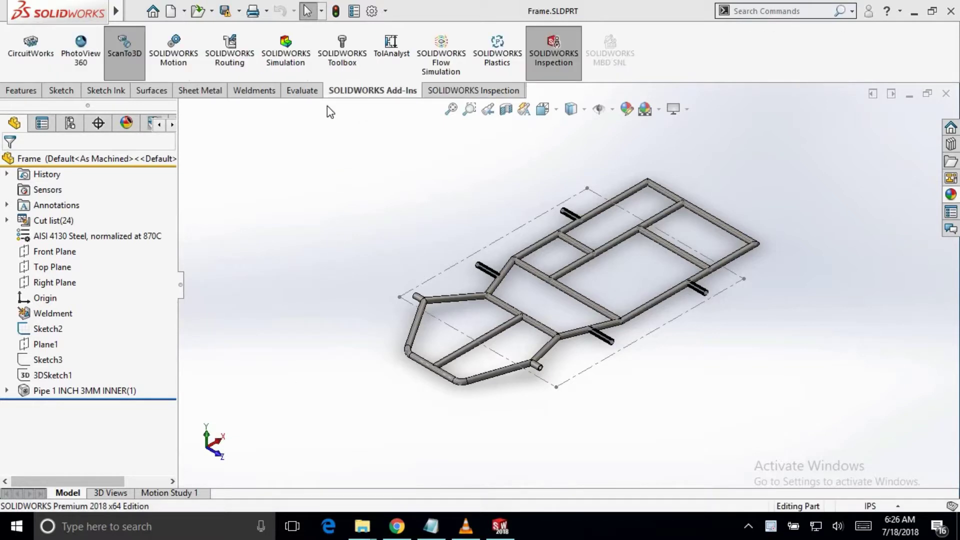
{"action": "left_click", "coordinate": [279, 59]}
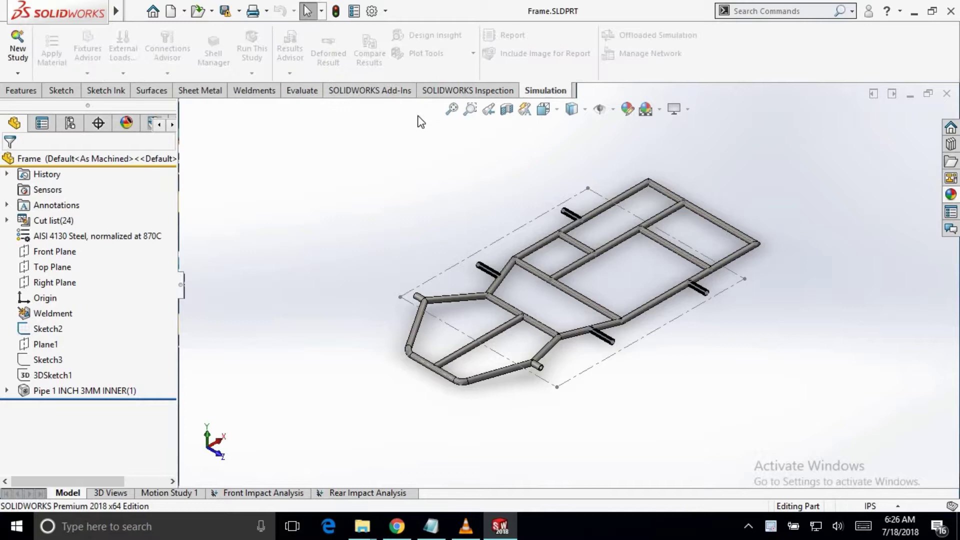
Start a new Static study, rename it 'Side Impact Analysis' and confirm it
{"action": "left_click", "coordinate": [12, 74]}
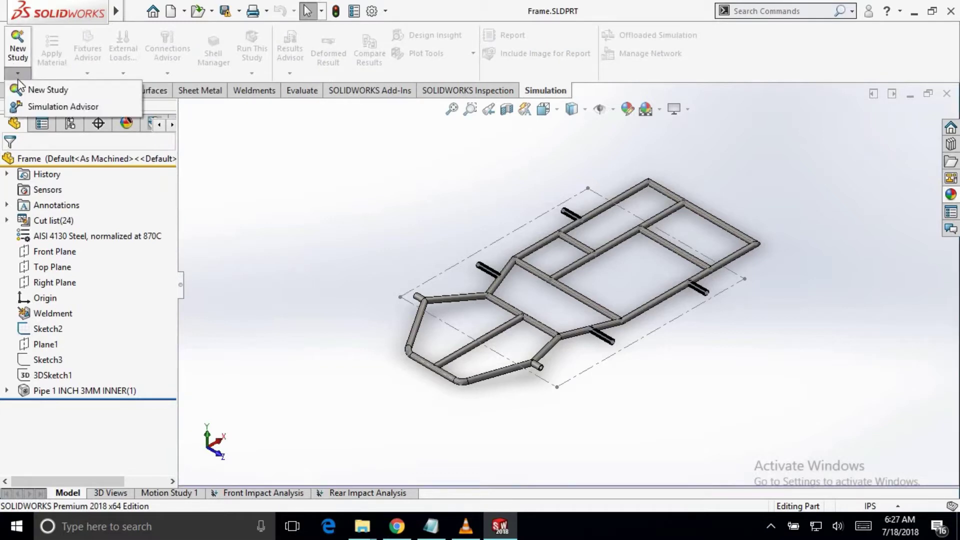
{"action": "left_click", "coordinate": [32, 89]}
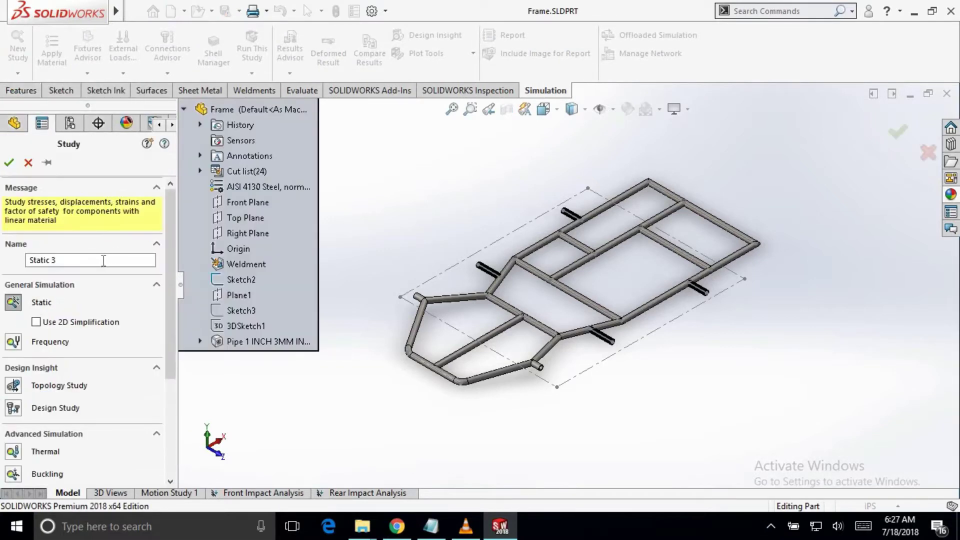
{"action": "left_click_drag", "start_coordinate": [103, 259], "coordinate": [4, 264]}
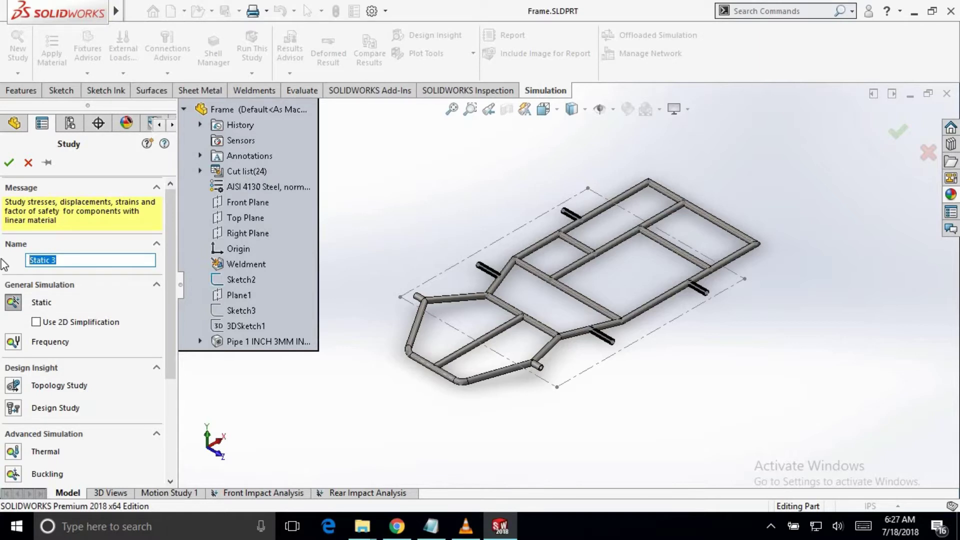
{"action": "type", "text": "Side Impact Analysis"}
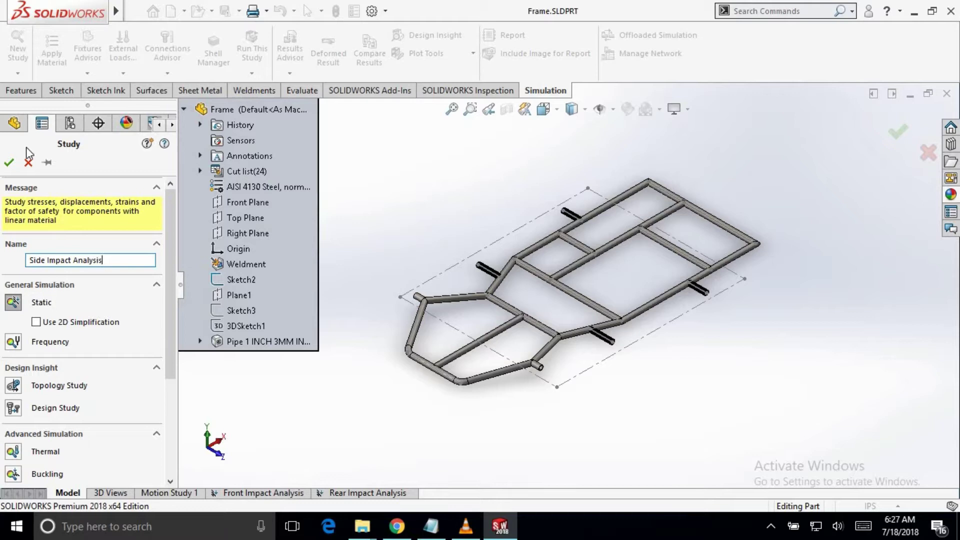
{"action": "left_click", "coordinate": [9, 162]}
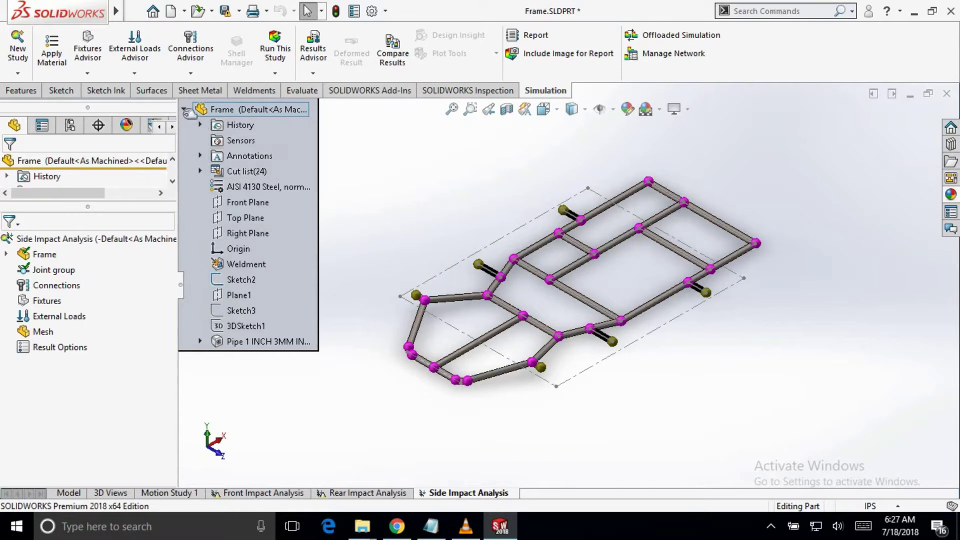
{"action": "left_click", "coordinate": [184, 110]}
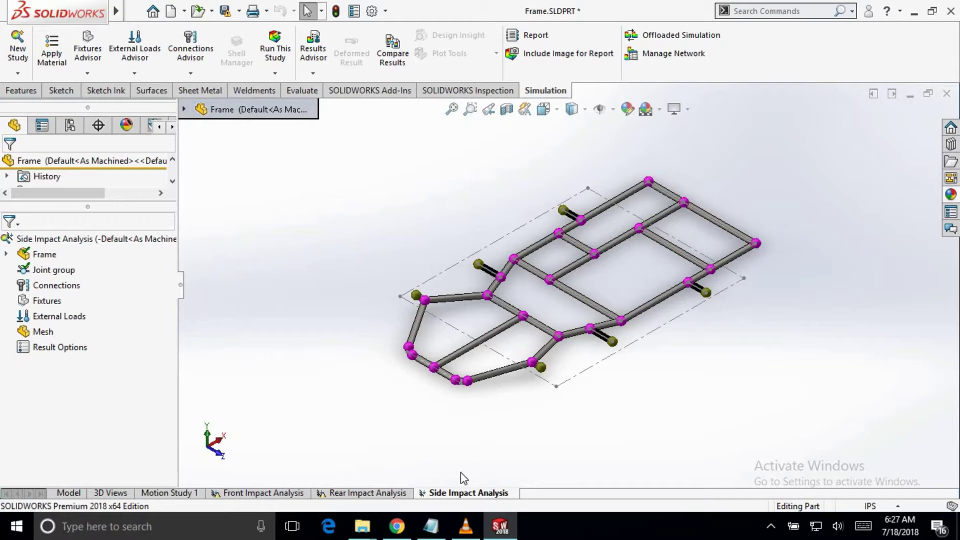
{"action": "left_click", "coordinate": [431, 526]}
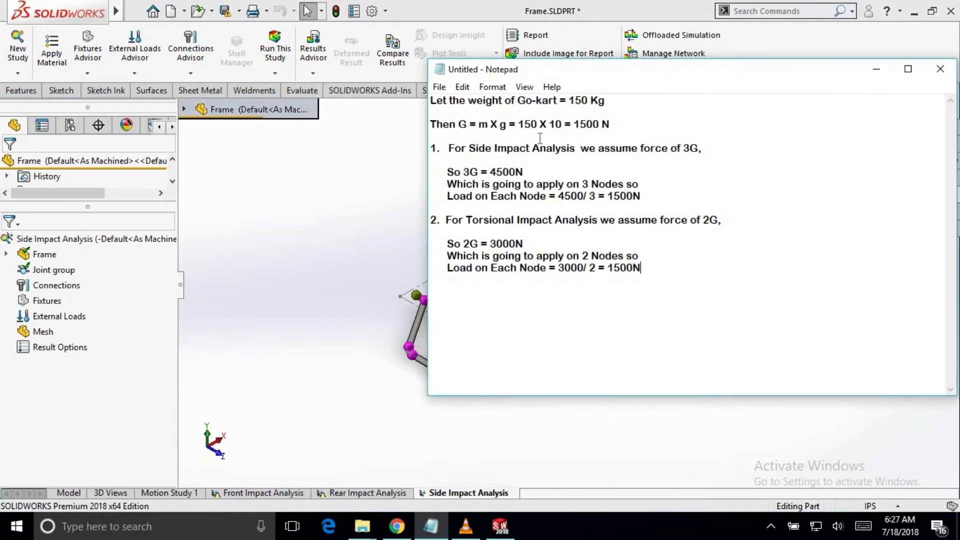
{"action": "left_click_drag", "start_coordinate": [517, 103], "coordinate": [561, 108]}
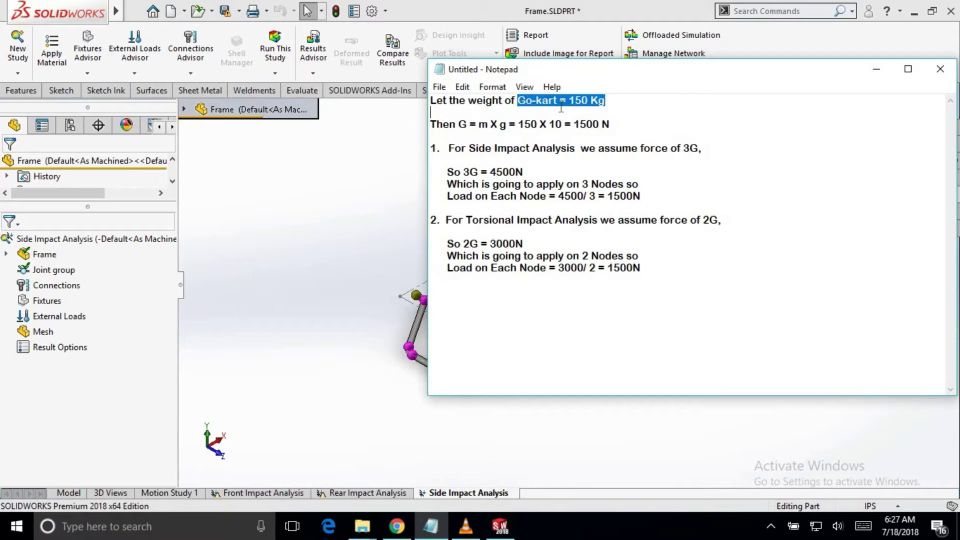
{"action": "left_click", "coordinate": [598, 104]}
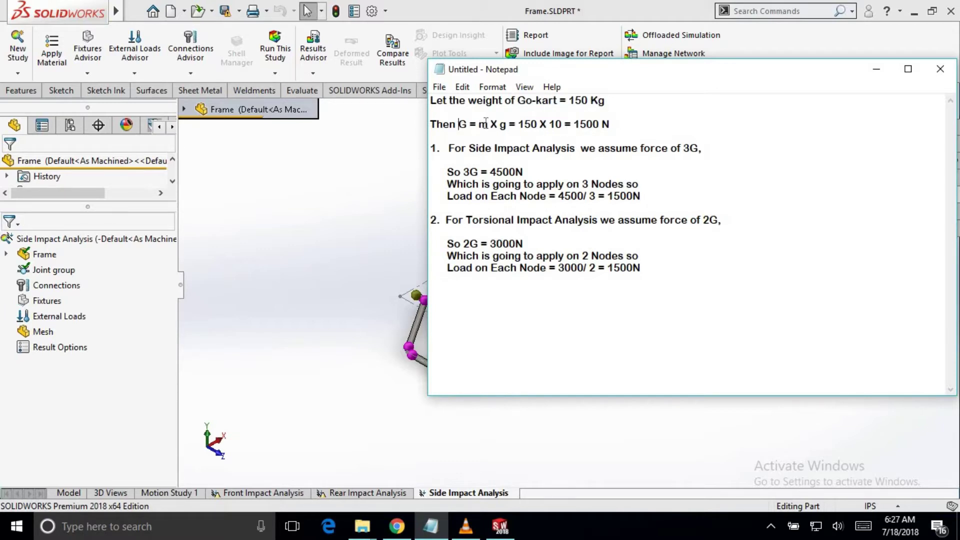
{"action": "left_click_drag", "start_coordinate": [485, 123], "coordinate": [518, 125]}
{"action": "left_click_drag", "start_coordinate": [614, 126], "coordinate": [571, 123]}
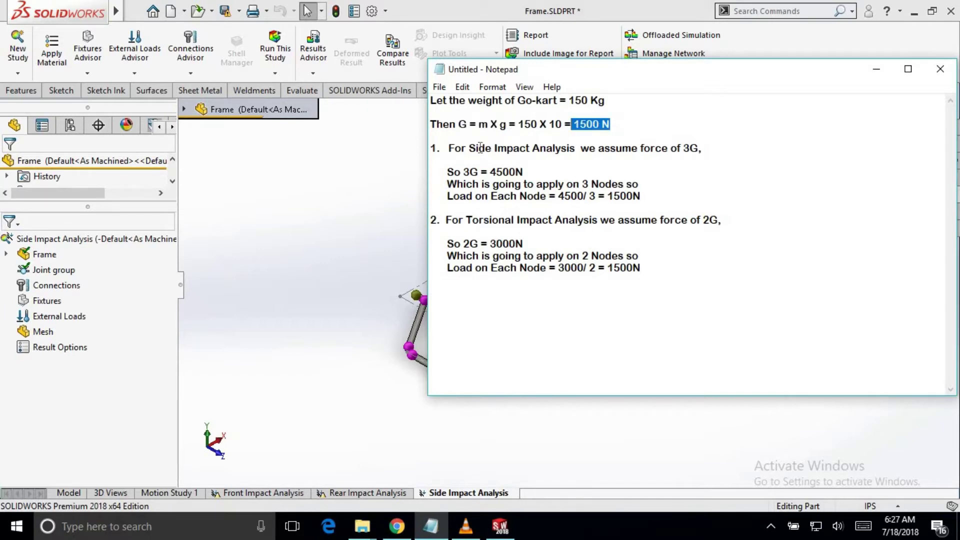
{"action": "left_click_drag", "start_coordinate": [479, 148], "coordinate": [527, 149]}
{"action": "left_click_drag", "start_coordinate": [702, 148], "coordinate": [678, 149]}
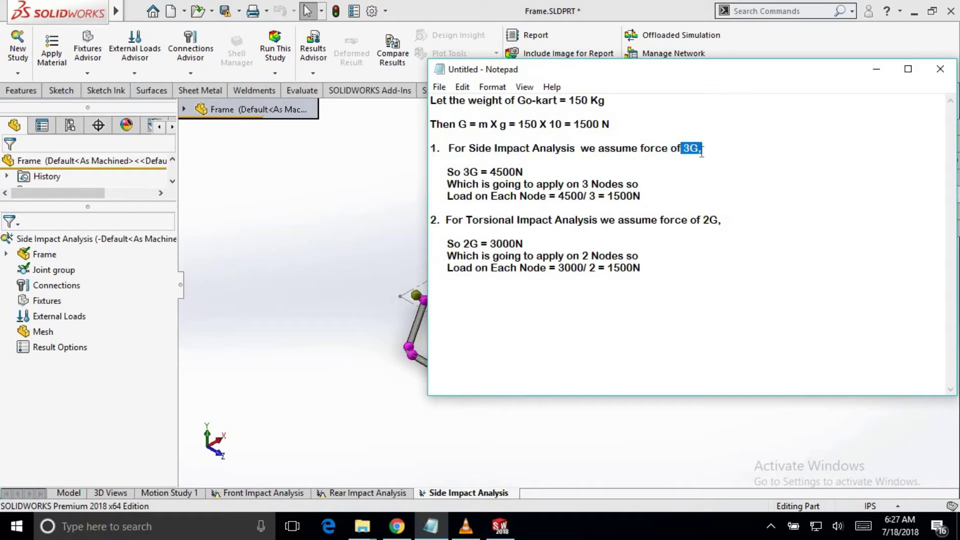
{"action": "left_click_drag", "start_coordinate": [444, 172], "coordinate": [529, 171]}
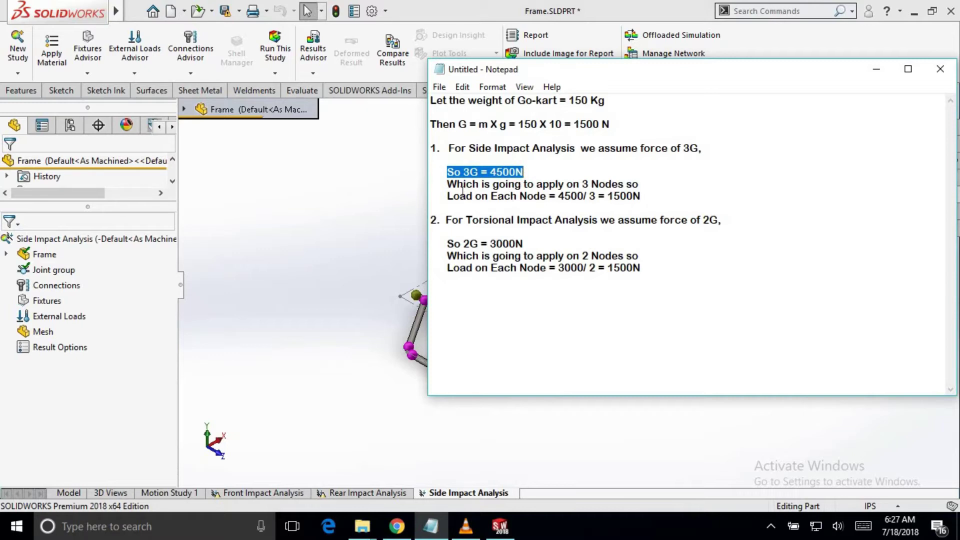
{"action": "left_click_drag", "start_coordinate": [473, 185], "coordinate": [638, 186]}
{"action": "left_click", "coordinate": [593, 184]}
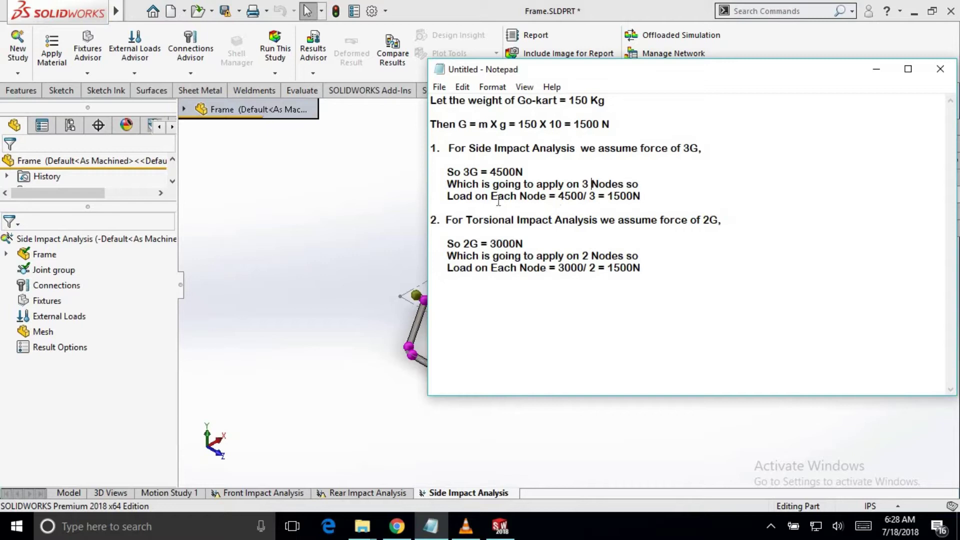
{"action": "left_click_drag", "start_coordinate": [498, 201], "coordinate": [642, 201]}
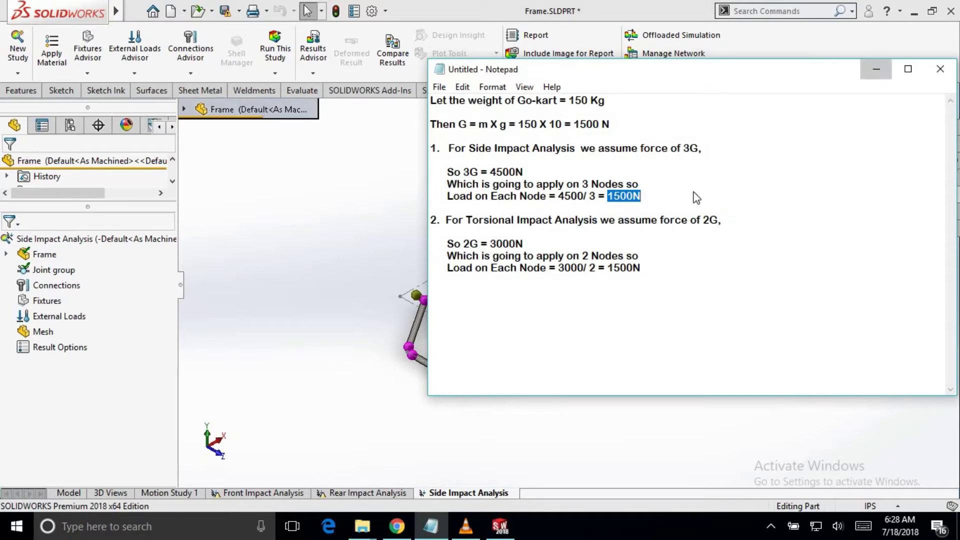
{"action": "left_click", "coordinate": [875, 69]}
{"action": "left_click", "coordinate": [75, 284]}
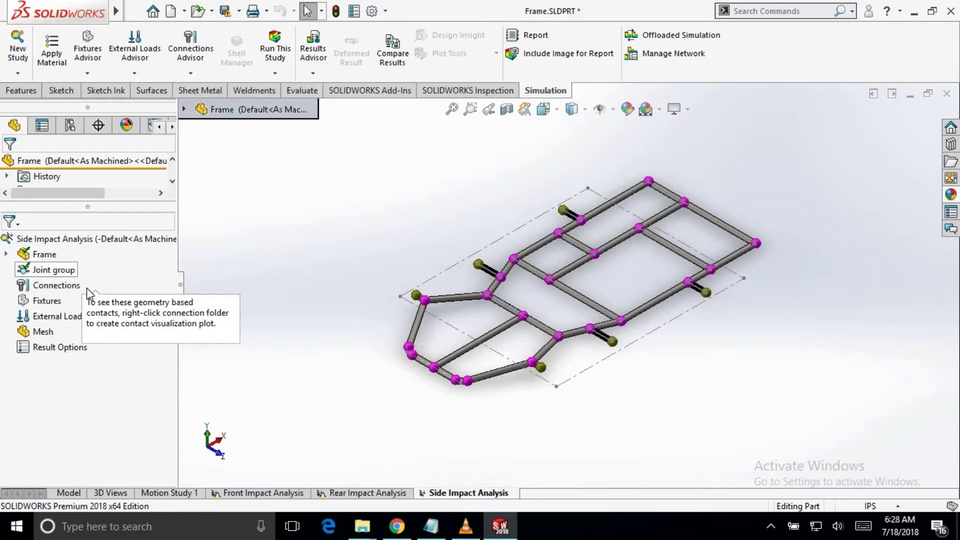
Start a Fixed Geometry restraint and orbit the frame to view it from the other end
{"action": "right_click", "coordinate": [55, 302]}
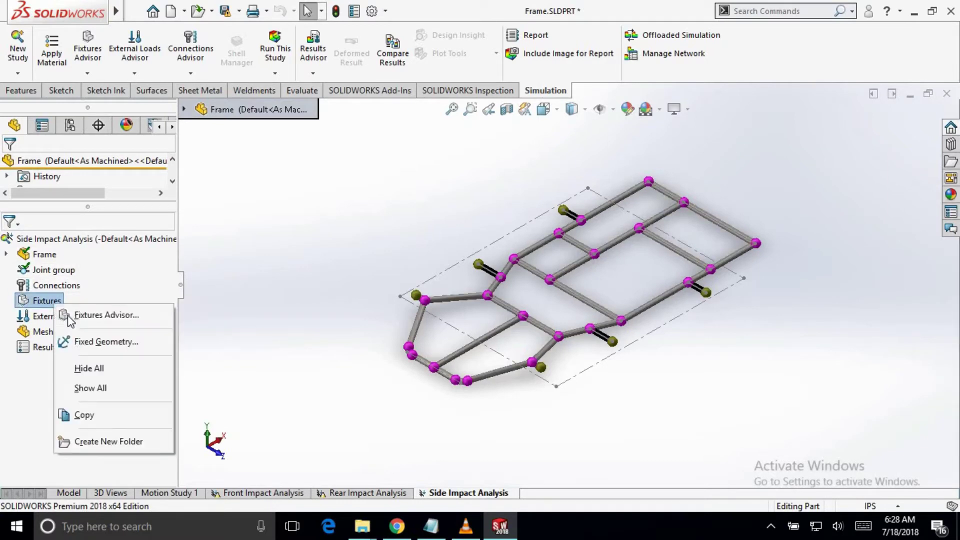
{"action": "left_click", "coordinate": [75, 343]}
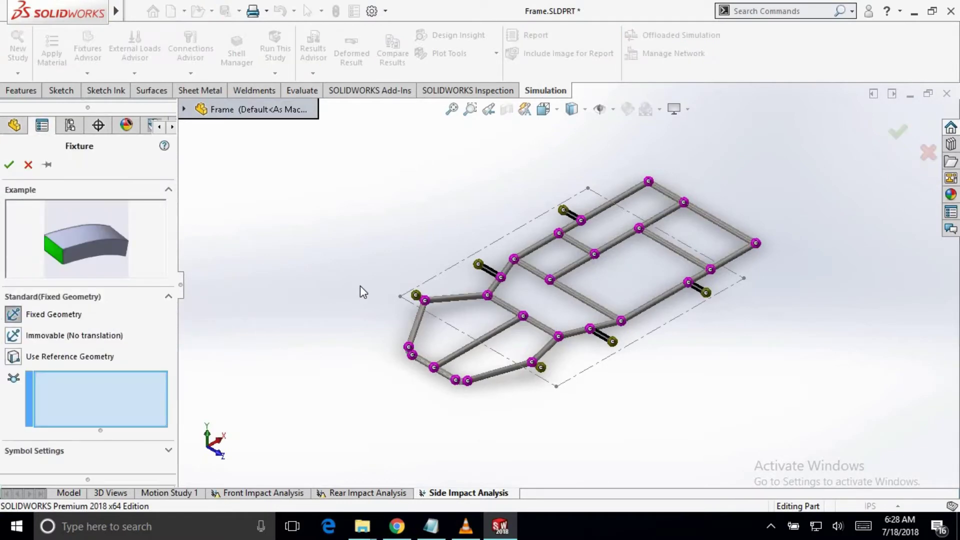
{"action": "middle_click_drag", "start_coordinate": [521, 271], "coordinate": [538, 300]}
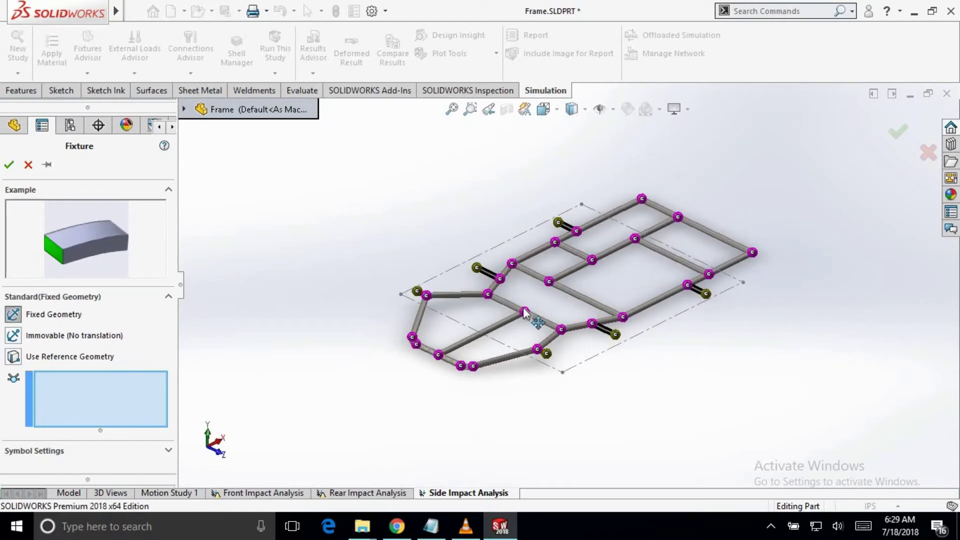
{"action": "middle_click_drag", "start_coordinate": [442, 294], "coordinate": [581, 380]}
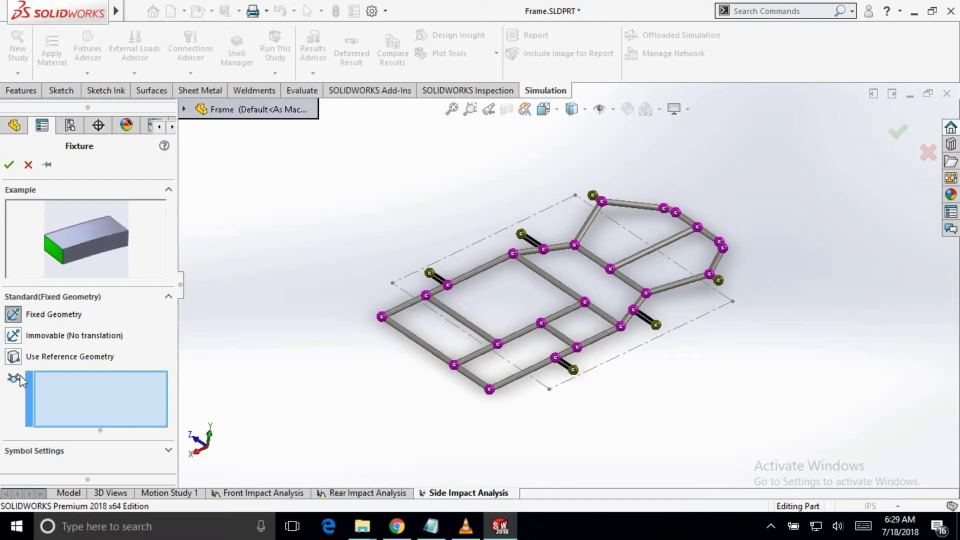
{"action": "scroll", "coordinate": [649, 349], "scroll_direction": "down", "scroll_amount": 3}
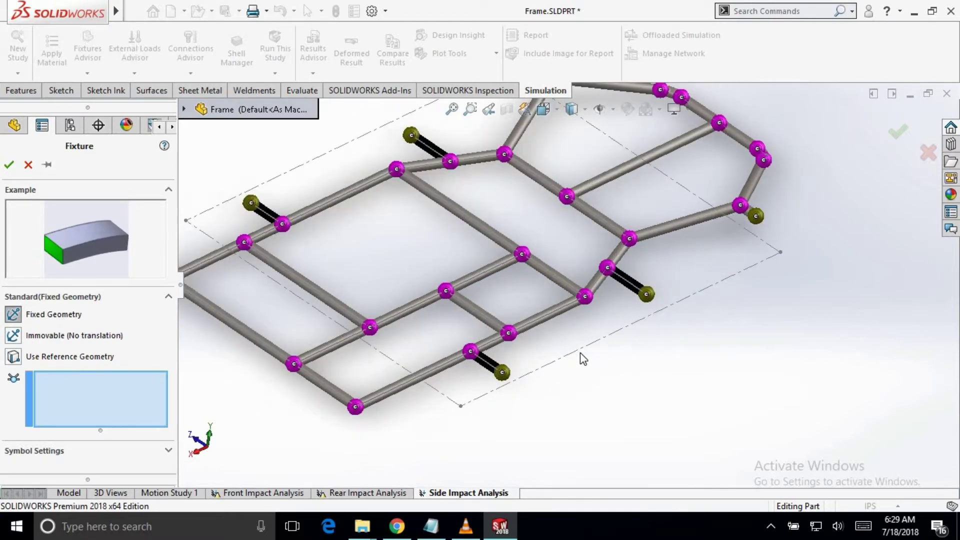
Fix the bottom-left corner joint, the next lower-rail joint and a third joint, then confirm
{"action": "left_click", "coordinate": [503, 375]}
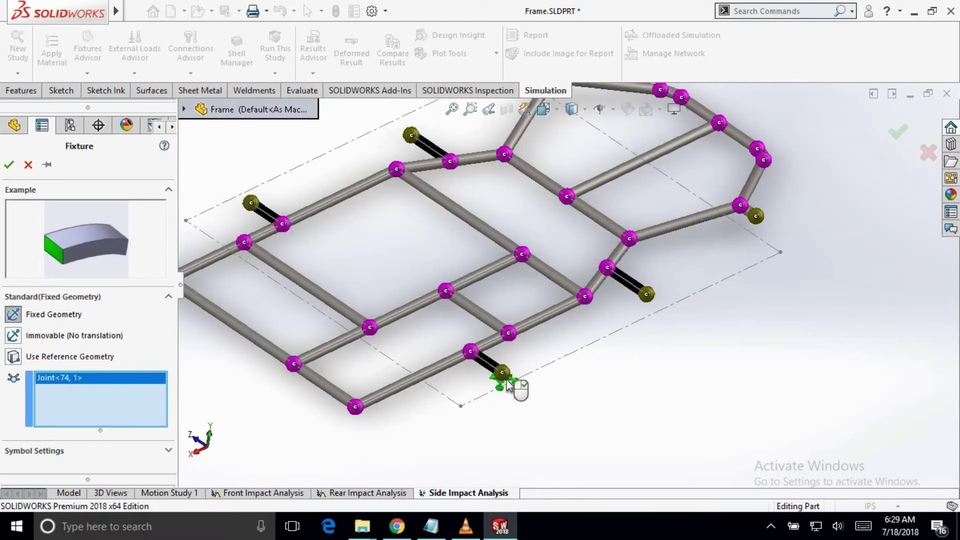
{"action": "left_click", "coordinate": [505, 377]}
{"action": "left_click", "coordinate": [357, 408]}
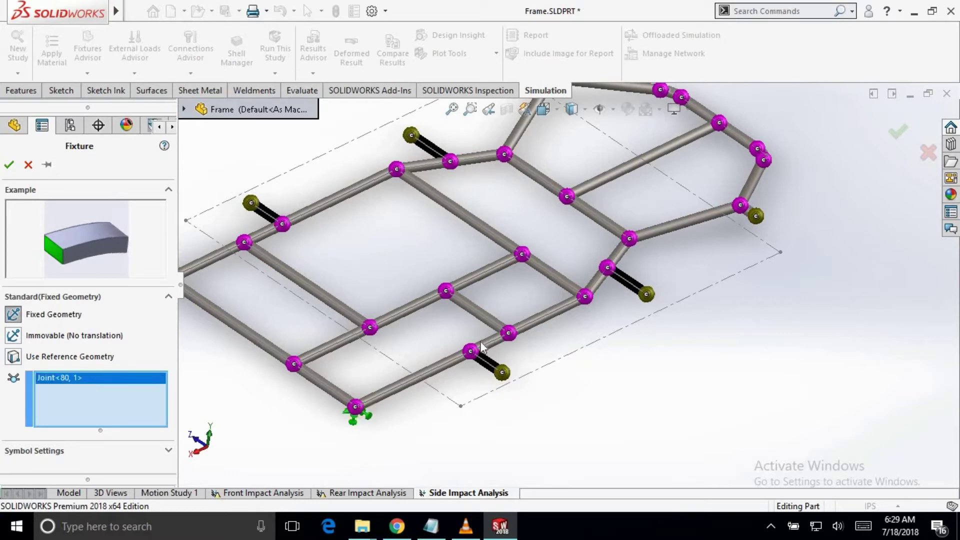
{"action": "left_click", "coordinate": [508, 334]}
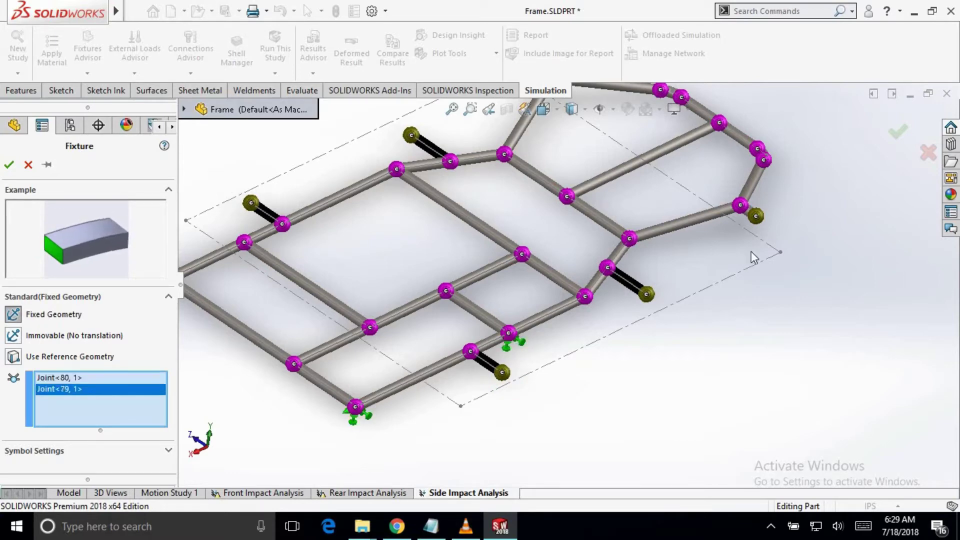
{"action": "left_click", "coordinate": [741, 205]}
{"action": "mouse_move", "coordinate": [748, 214]}
{"action": "middle_mouse_down"}
{"action": "mouse_move", "coordinate": [749, 245]}
{"action": "mouse_move", "coordinate": [743, 213]}
{"action": "middle_mouse_up"}
{"action": "left_click", "coordinate": [897, 131]}
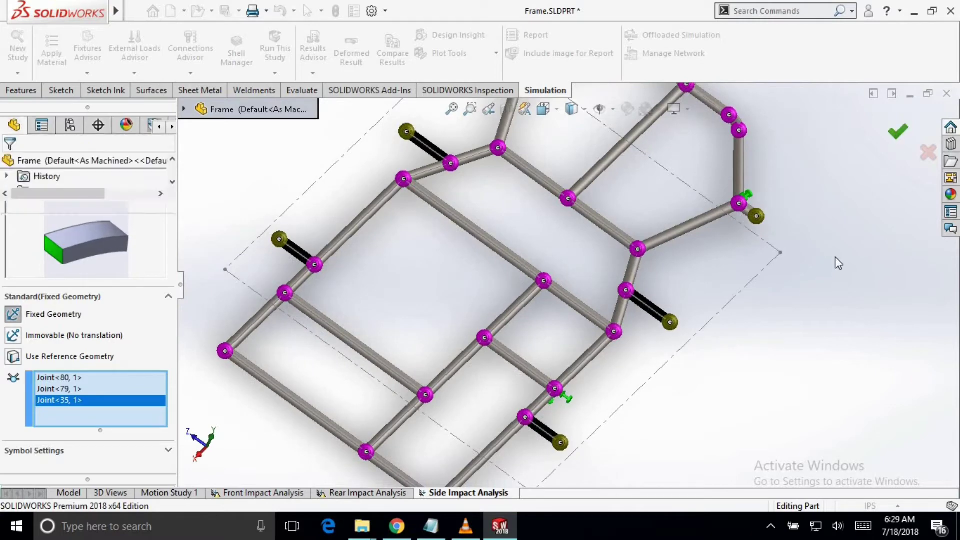
{"action": "scroll", "coordinate": [718, 320], "scroll_direction": "up", "scroll_amount": 3}
{"action": "middle_click_drag", "start_coordinate": [718, 320], "coordinate": [573, 239]}
{"action": "scroll", "coordinate": [574, 239], "scroll_direction": "down", "scroll_amount": 3}
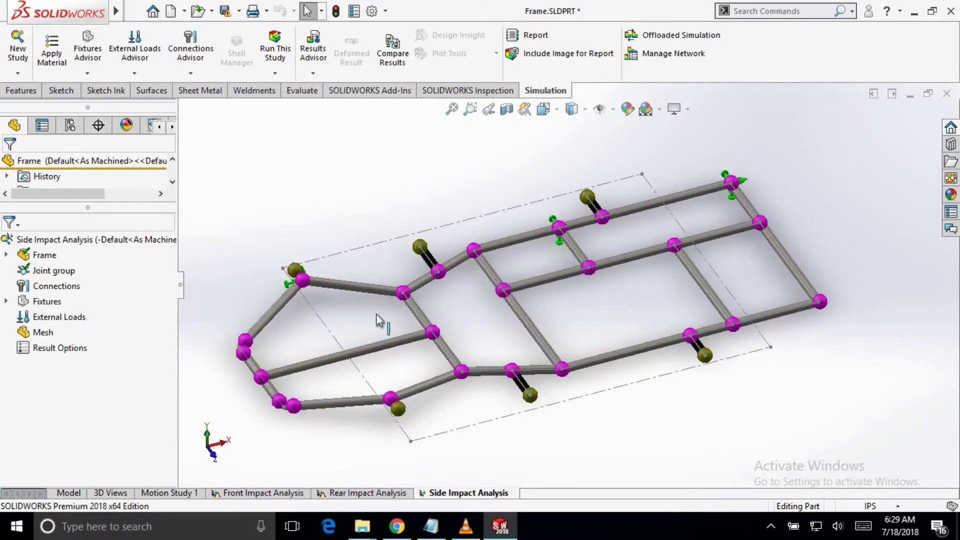
Start a Force load on joints and clear the initially picked joints
{"action": "right_click", "coordinate": [43, 318]}
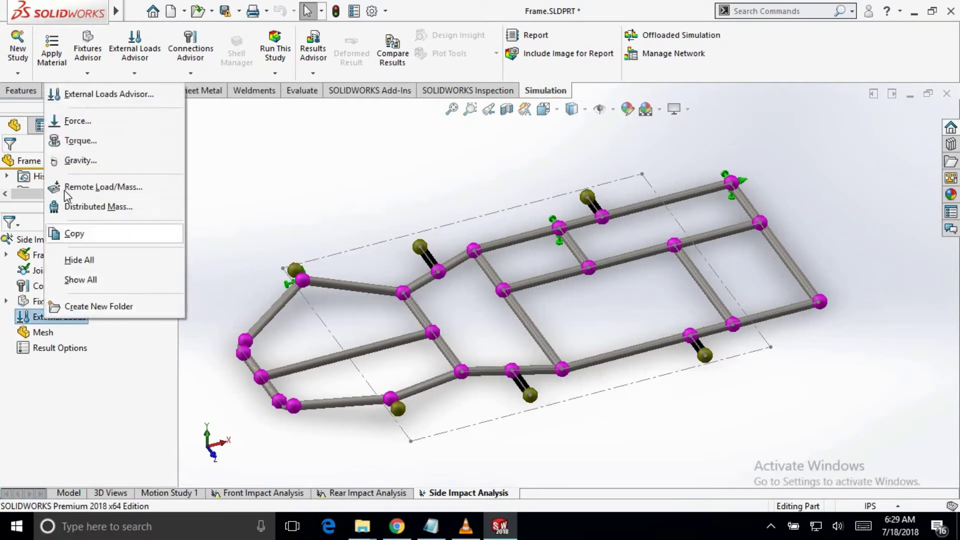
{"action": "left_click", "coordinate": [64, 124]}
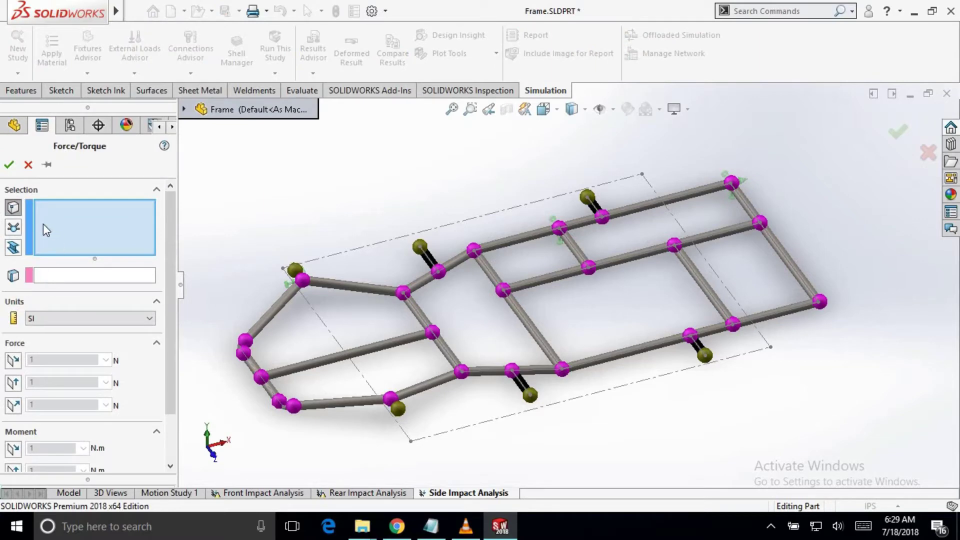
{"action": "left_click", "coordinate": [12, 227]}
{"action": "middle_click_drag", "start_coordinate": [452, 406], "coordinate": [515, 434]}
{"action": "left_click", "coordinate": [432, 426]}
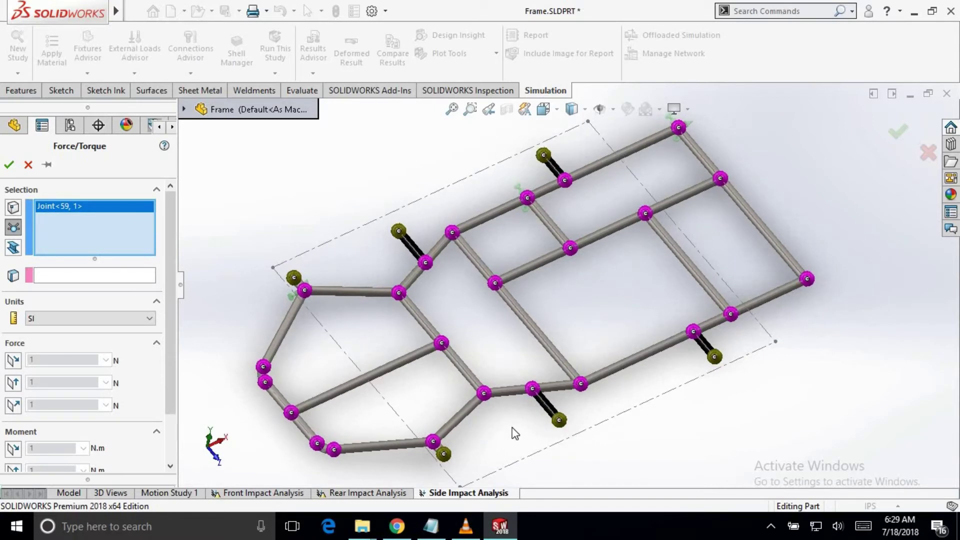
{"action": "left_click", "coordinate": [581, 383]}
{"action": "right_click", "coordinate": [68, 222]}
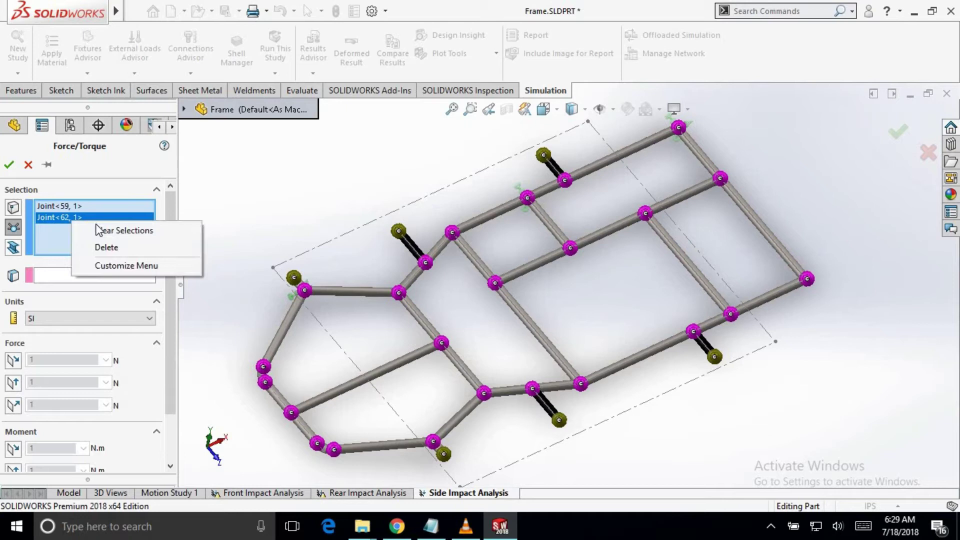
{"action": "left_click", "coordinate": [91, 227]}
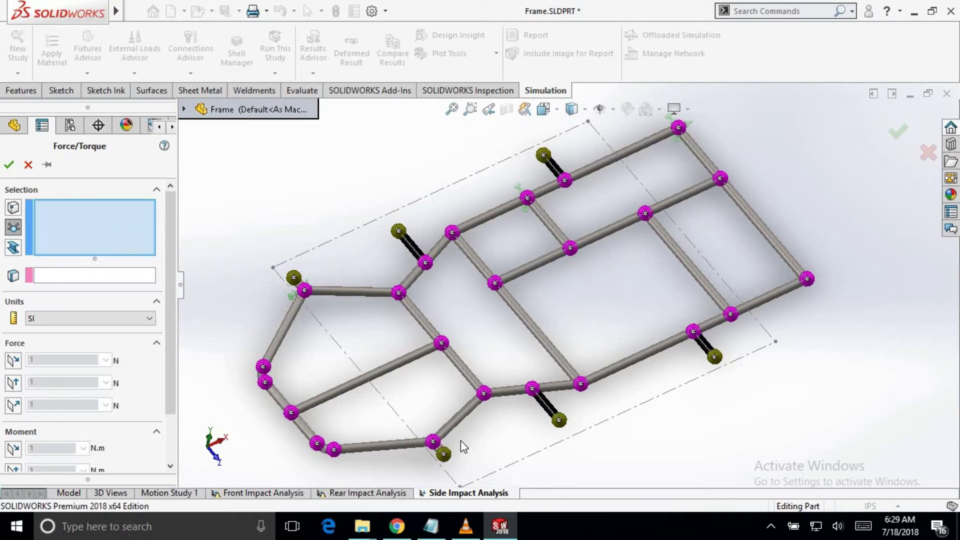
Select Joint<59, 1>, Joint<61, 1> and Joint<63, 1> as the force locations
{"action": "left_click", "coordinate": [574, 393]}
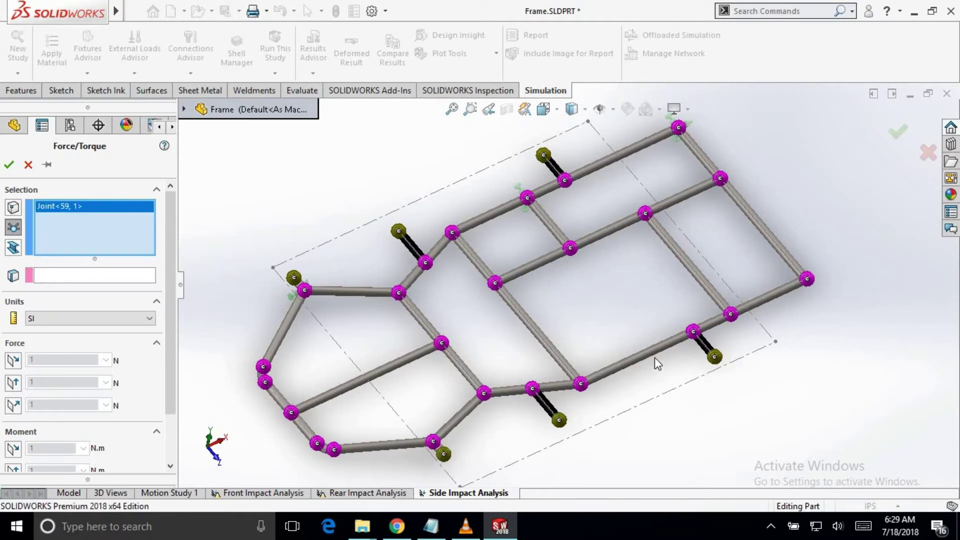
{"action": "left_click", "coordinate": [807, 279]}
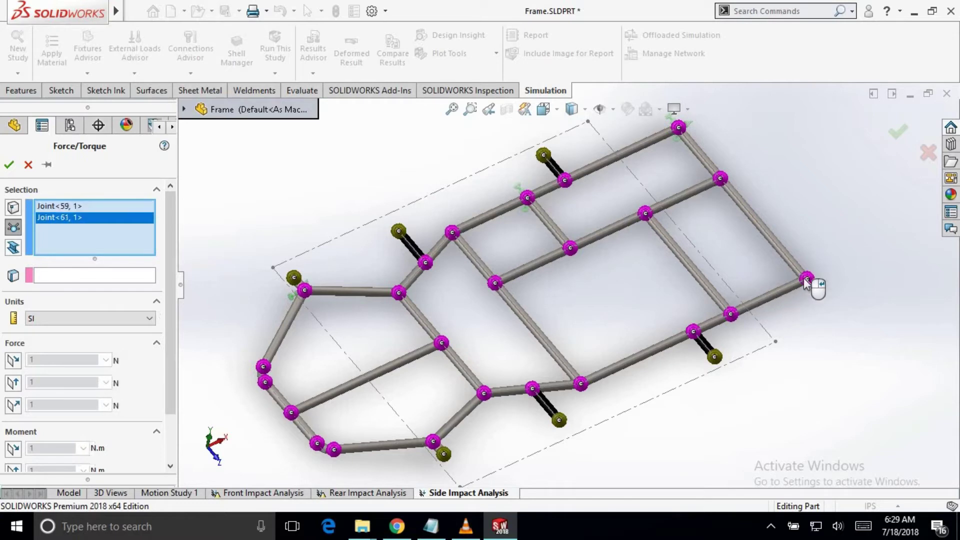
{"action": "left_click", "coordinate": [806, 281]}
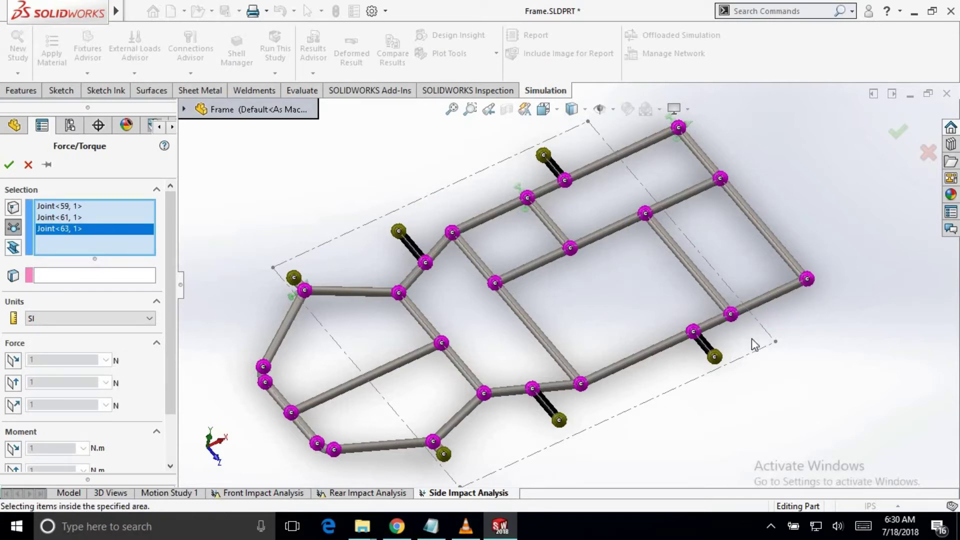
{"action": "middle_click_drag", "start_coordinate": [540, 412], "coordinate": [429, 425]}
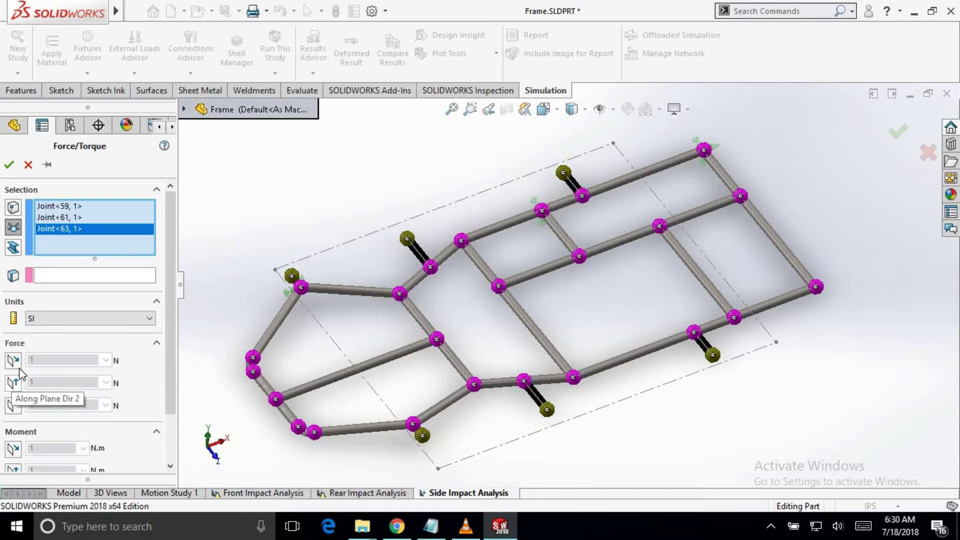
Direct the 1500 N force along member Line8@Sketch2 and confirm the load
{"action": "left_click", "coordinate": [43, 276]}
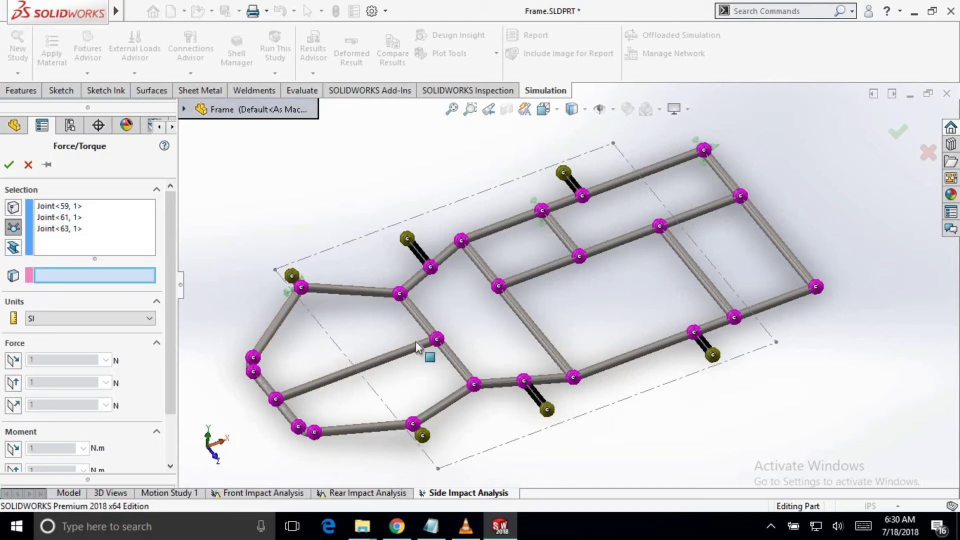
{"action": "left_click", "coordinate": [541, 342]}
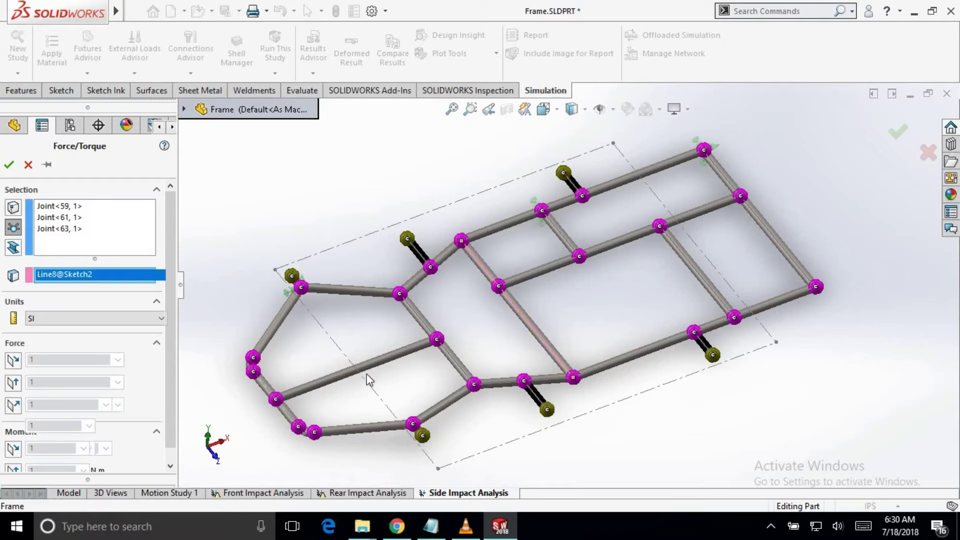
{"action": "left_click", "coordinate": [12, 366]}
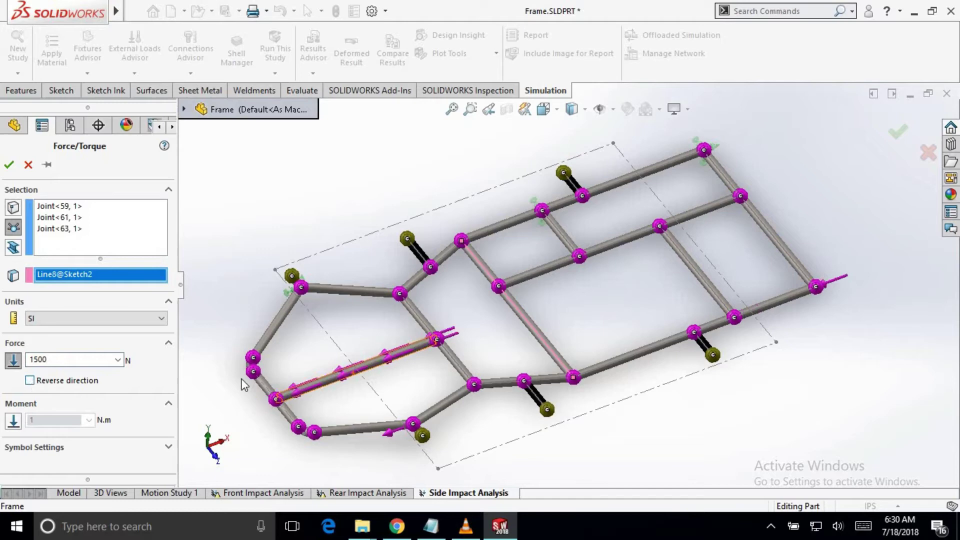
{"action": "scroll", "coordinate": [395, 378], "scroll_direction": "down", "scroll_amount": 5}
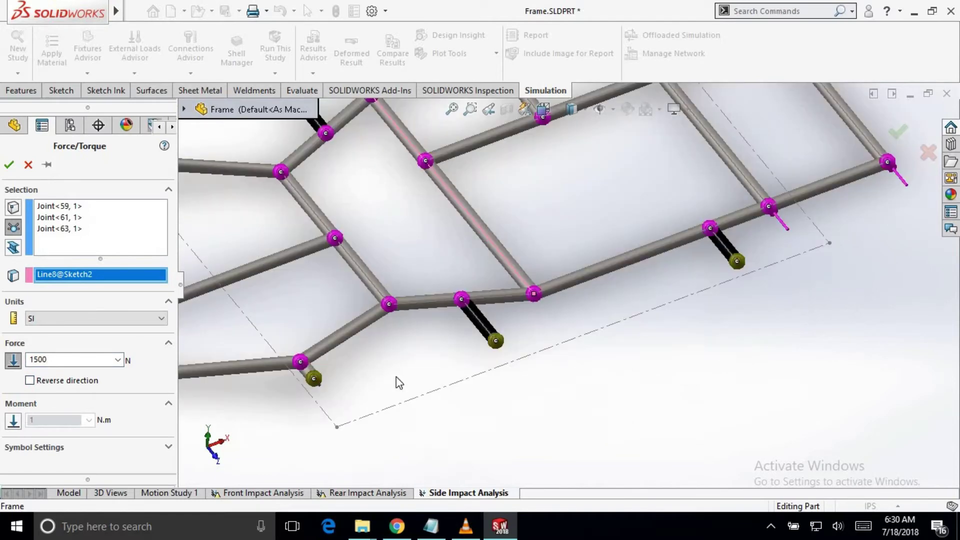
{"action": "scroll", "coordinate": [715, 229], "scroll_direction": "up", "scroll_amount": 2}
{"action": "scroll", "coordinate": [730, 235], "scroll_direction": "down", "scroll_amount": 2}
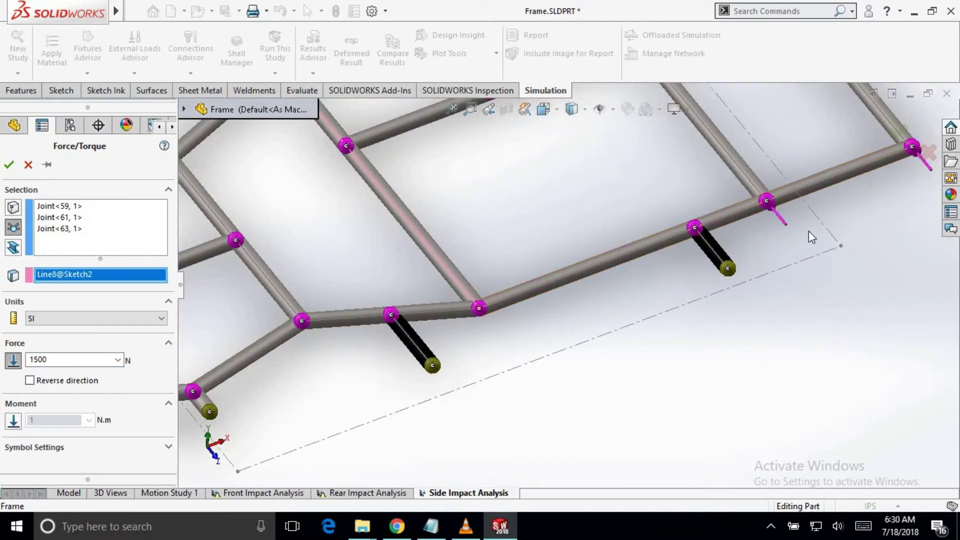
{"action": "scroll", "coordinate": [278, 320], "scroll_direction": "down", "scroll_amount": 3}
{"action": "middle_click_drag", "start_coordinate": [774, 235], "coordinate": [770, 275]}
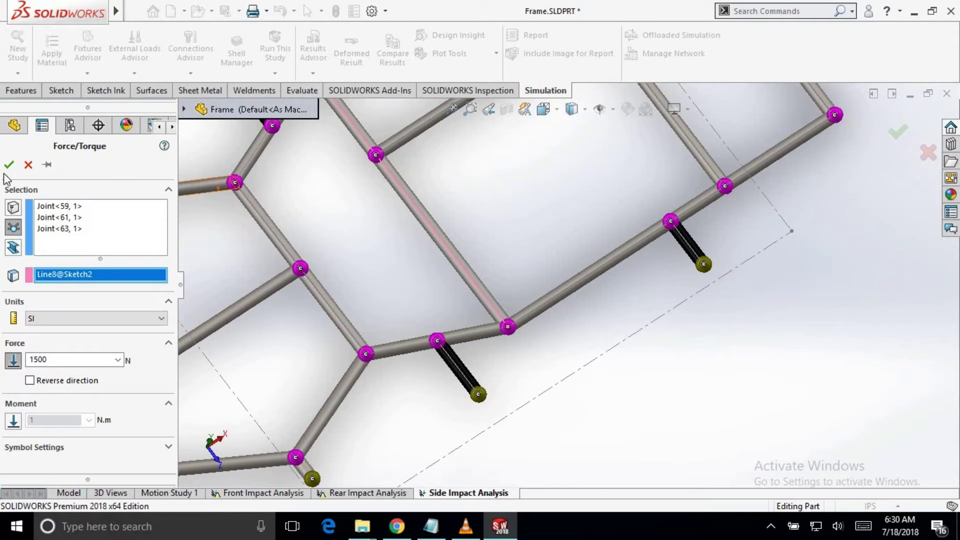
{"action": "left_click_drag", "start_coordinate": [87, 107], "coordinate": [31, 184]}
{"action": "key", "text": "Return"}
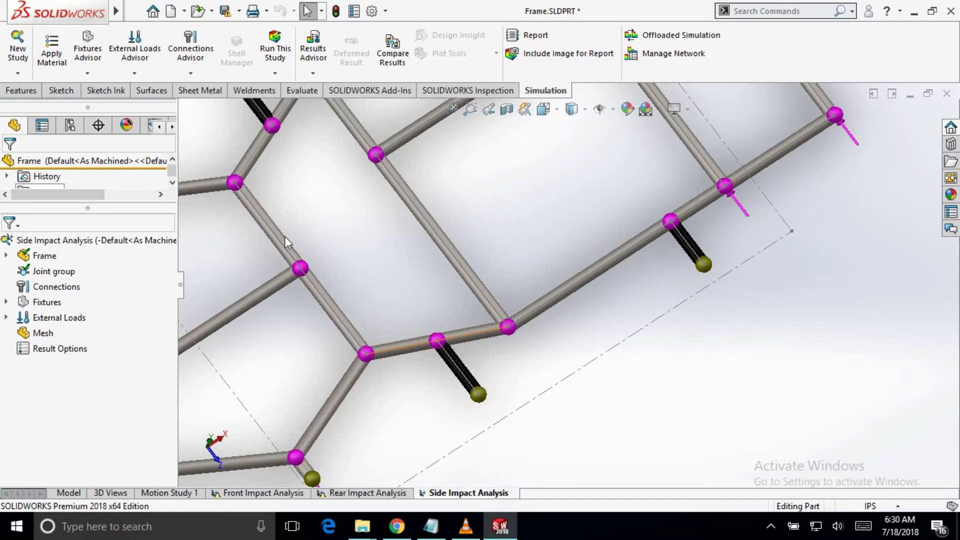
Run the Side Impact Analysis study and inspect the Stress1 plot peaking at 7.958e+07 N/m^2
{"action": "scroll", "coordinate": [283, 232], "scroll_direction": "up", "scroll_amount": 5}
{"action": "middle_click_drag", "start_coordinate": [283, 233], "coordinate": [269, 70]}
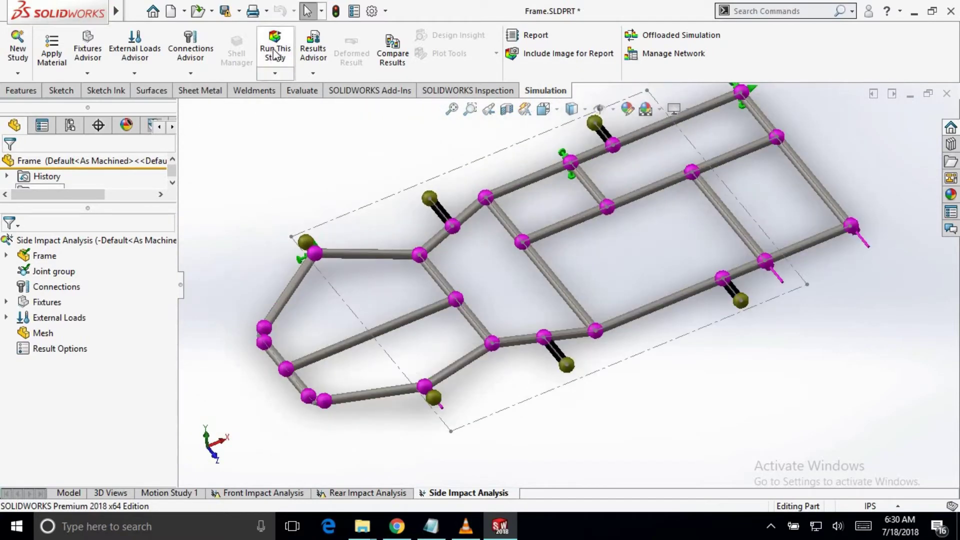
{"action": "left_click", "coordinate": [276, 59]}
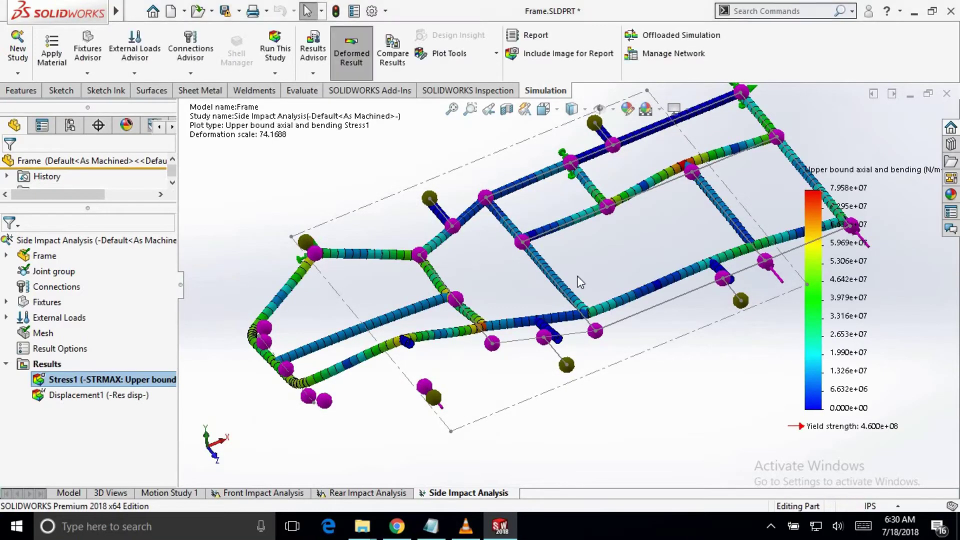
{"action": "scroll", "coordinate": [575, 283], "scroll_direction": "up", "scroll_amount": 3}
{"action": "scroll", "coordinate": [579, 282], "scroll_direction": "down", "scroll_amount": 2}
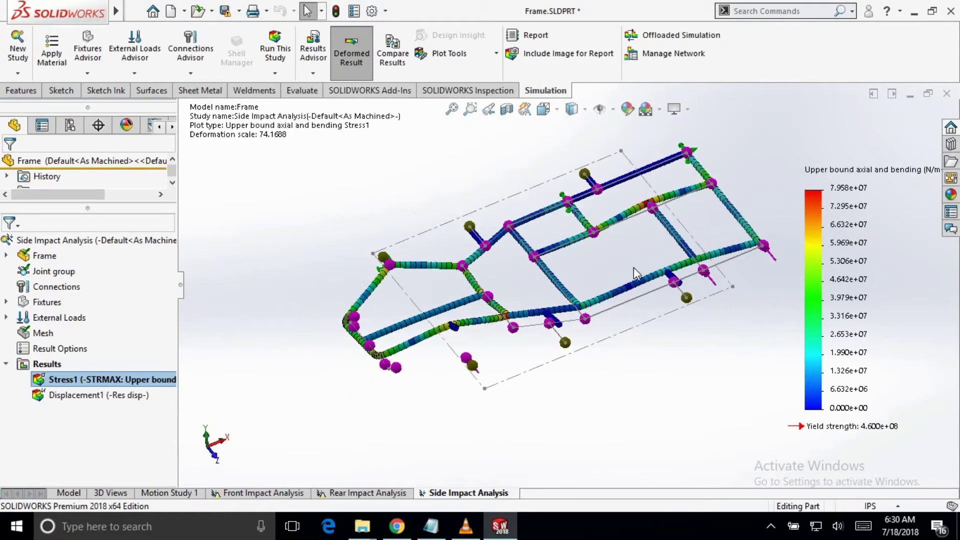
{"action": "middle_click_drag", "start_coordinate": [633, 267], "coordinate": [584, 265]}
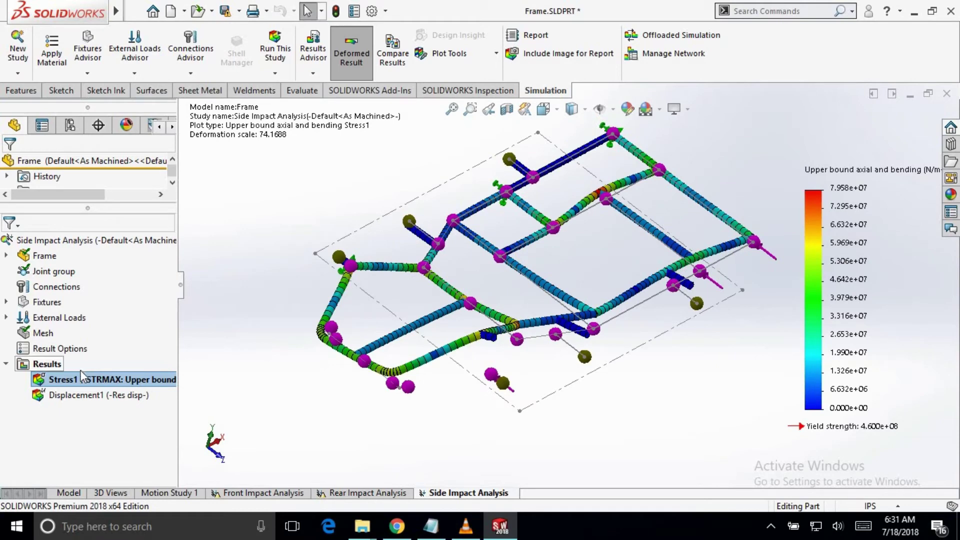
Define a default Factor of Safety plot and view its minimum FOS of 5.8 on the frame
{"action": "right_click", "coordinate": [52, 368]}
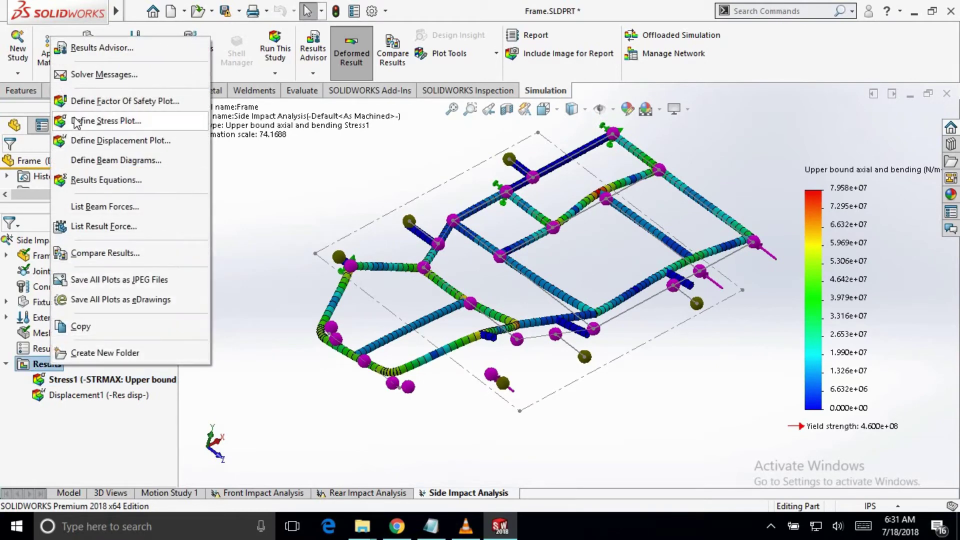
{"action": "left_click", "coordinate": [104, 106]}
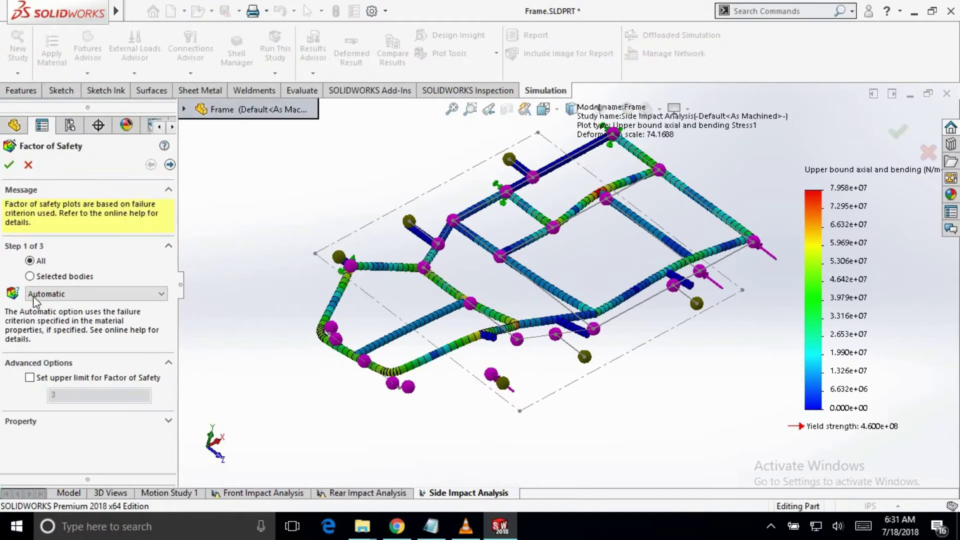
{"action": "left_click", "coordinate": [8, 165]}
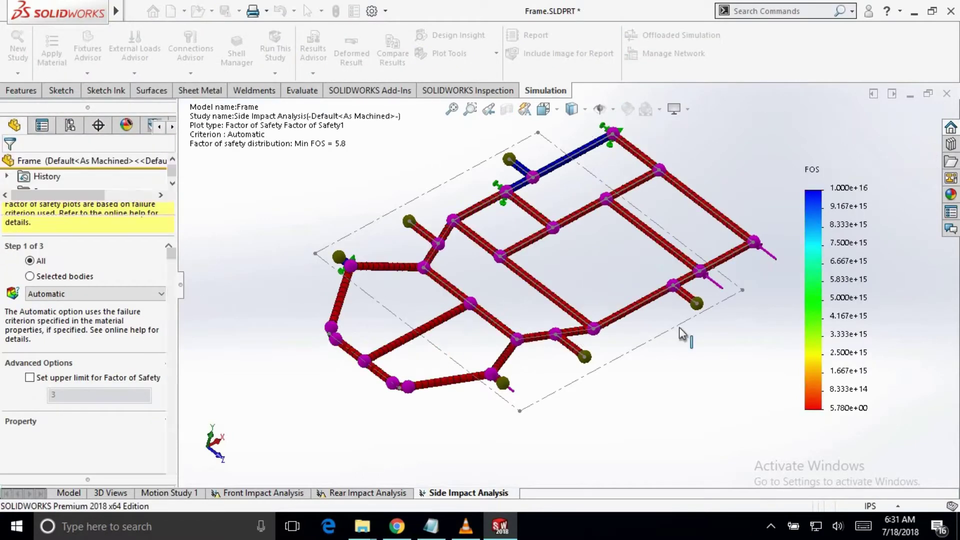
{"action": "middle_click_drag", "start_coordinate": [630, 270], "coordinate": [323, 157]}
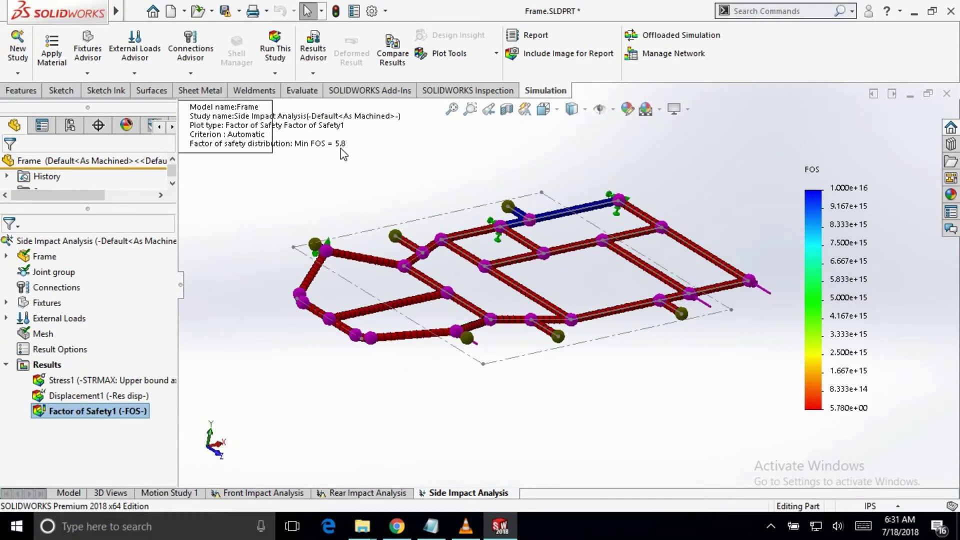
{"action": "middle_click_drag", "start_coordinate": [618, 284], "coordinate": [595, 327]}
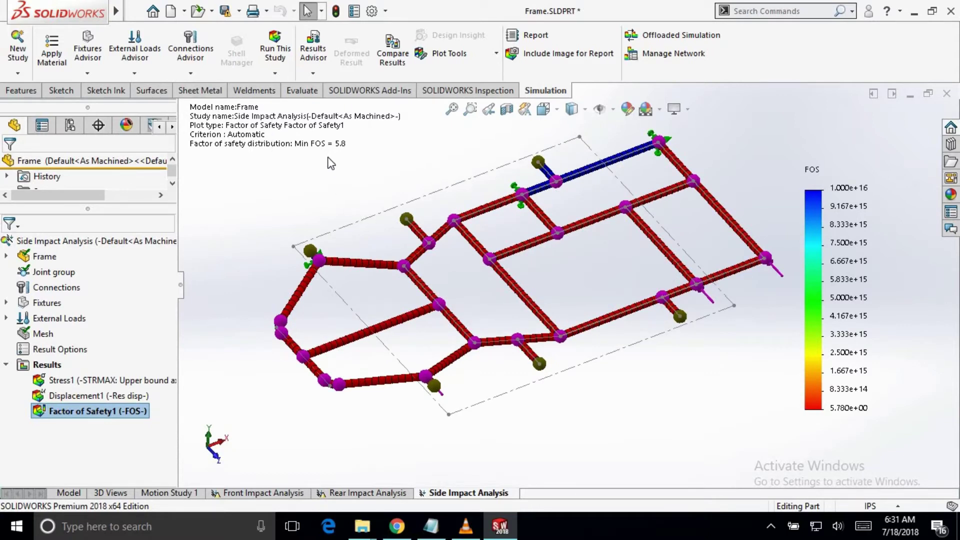
Show Displacement1 and edit its definition to use a user-defined deformation scale of 1
{"action": "right_click", "coordinate": [117, 398]}
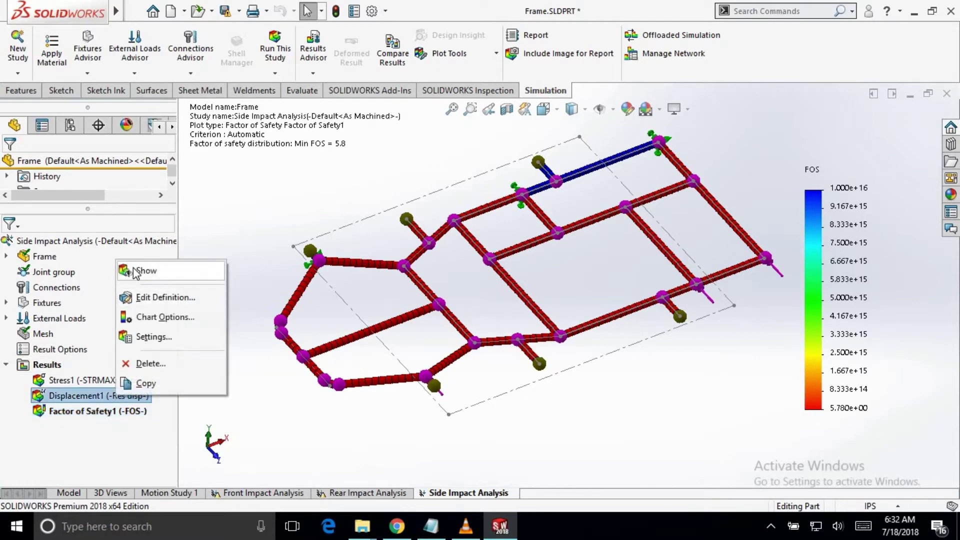
{"action": "left_click", "coordinate": [136, 270]}
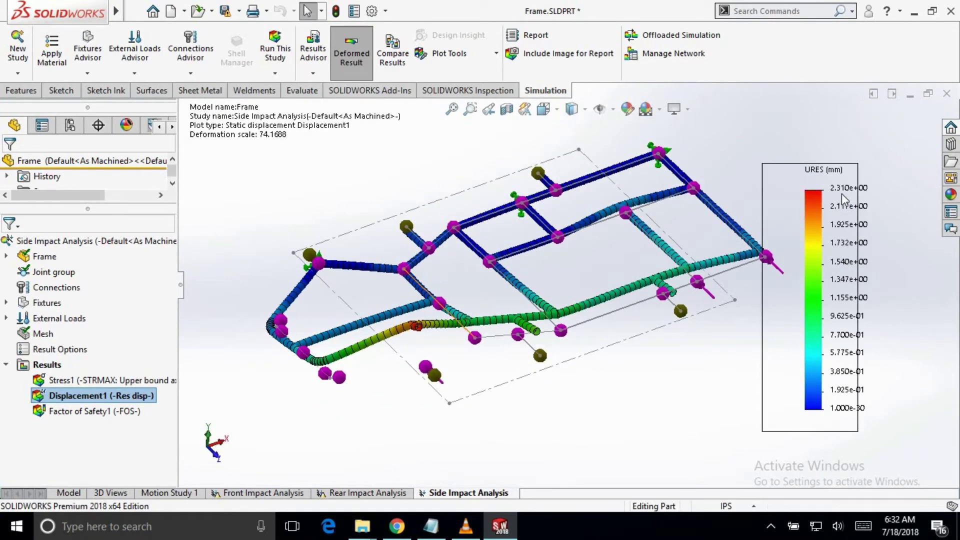
{"action": "right_click", "coordinate": [103, 398]}
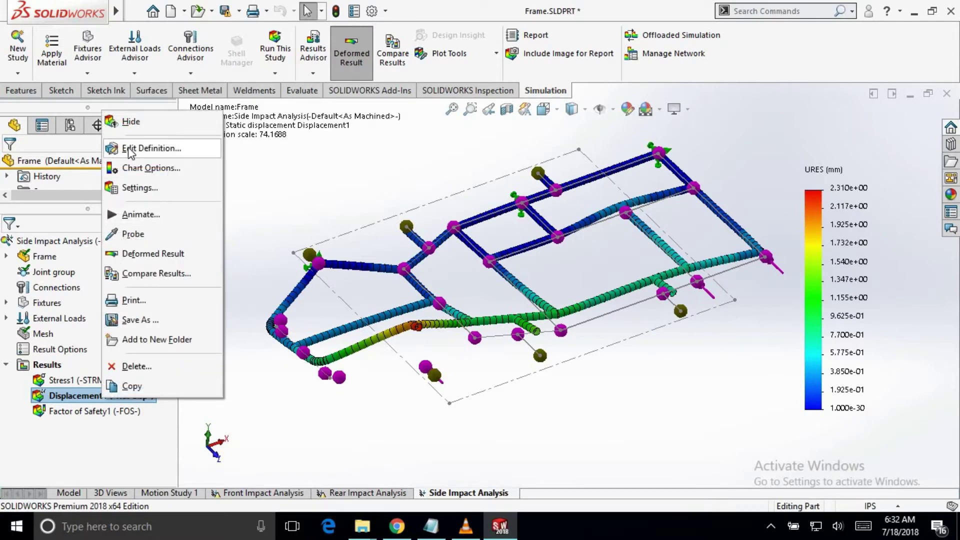
{"action": "left_click", "coordinate": [130, 149]}
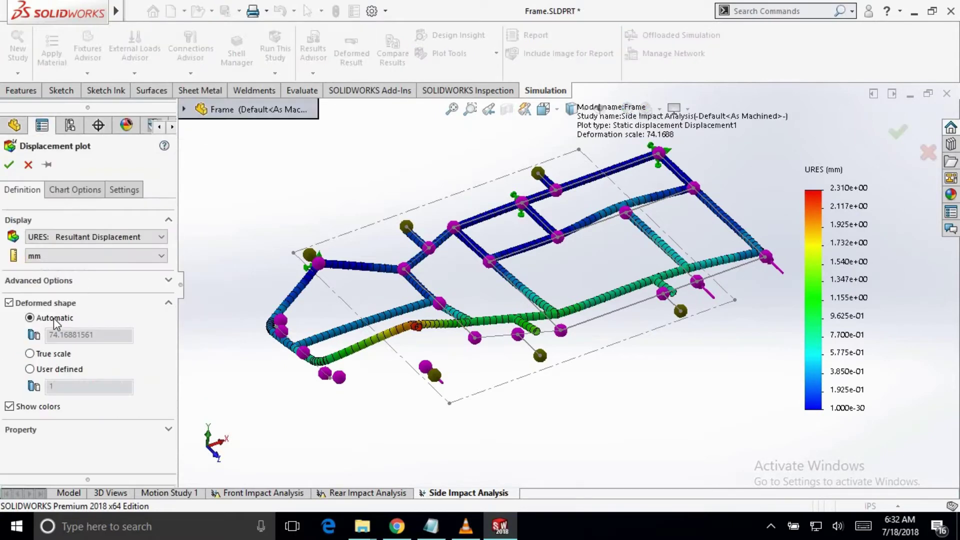
{"action": "left_click", "coordinate": [34, 370]}
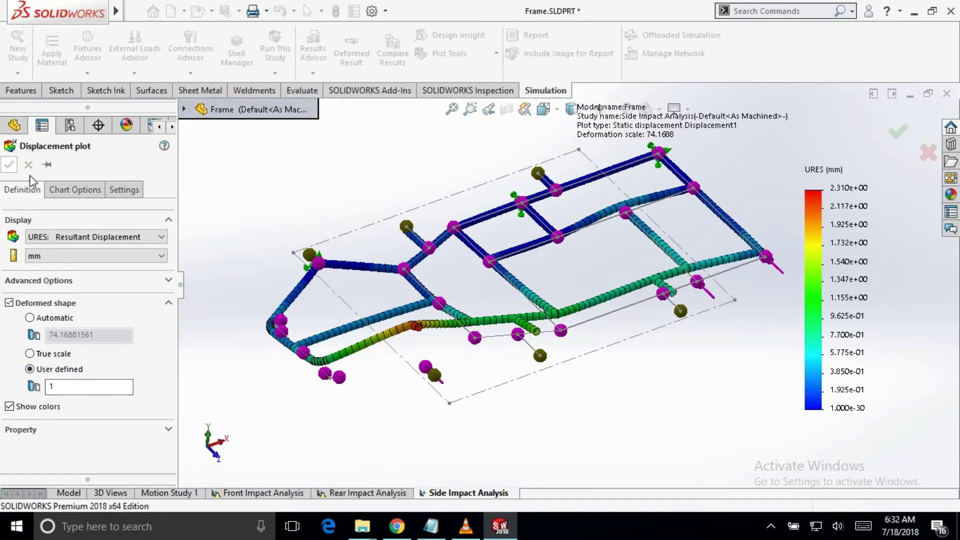
Apply deformation scale 1 and inspect the displacement plot, peaking at 2.310 mm, around the frame
{"action": "left_click", "coordinate": [9, 165]}
{"action": "middle_click_drag", "start_coordinate": [380, 379], "coordinate": [474, 347]}
{"action": "scroll", "coordinate": [464, 433], "scroll_direction": "down", "scroll_amount": 4}
{"action": "scroll", "coordinate": [463, 433], "scroll_direction": "up", "scroll_amount": 4}
{"action": "scroll", "coordinate": [455, 388], "scroll_direction": "down", "scroll_amount": 4}
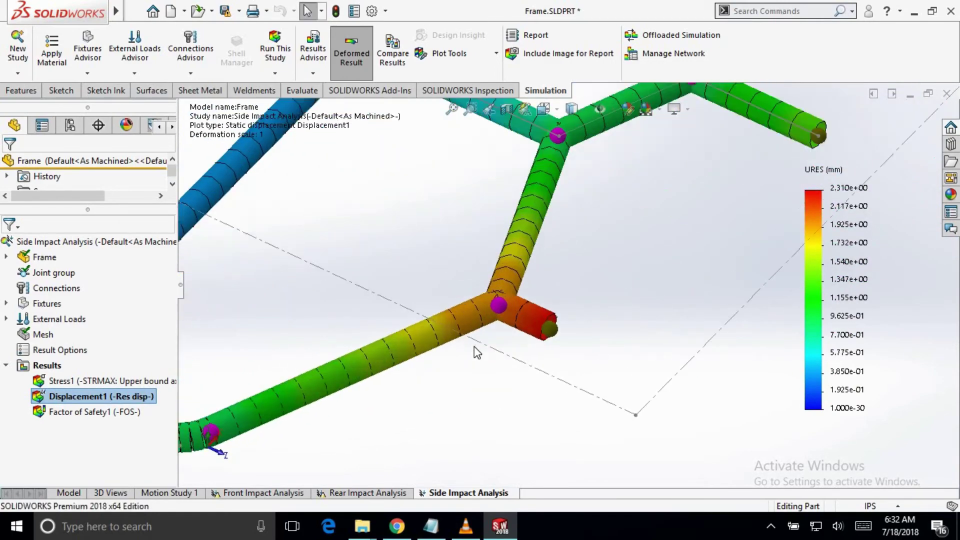
{"action": "scroll", "coordinate": [473, 346], "scroll_direction": "down", "scroll_amount": 4}
{"action": "middle_click_drag", "start_coordinate": [464, 307], "coordinate": [470, 307]}
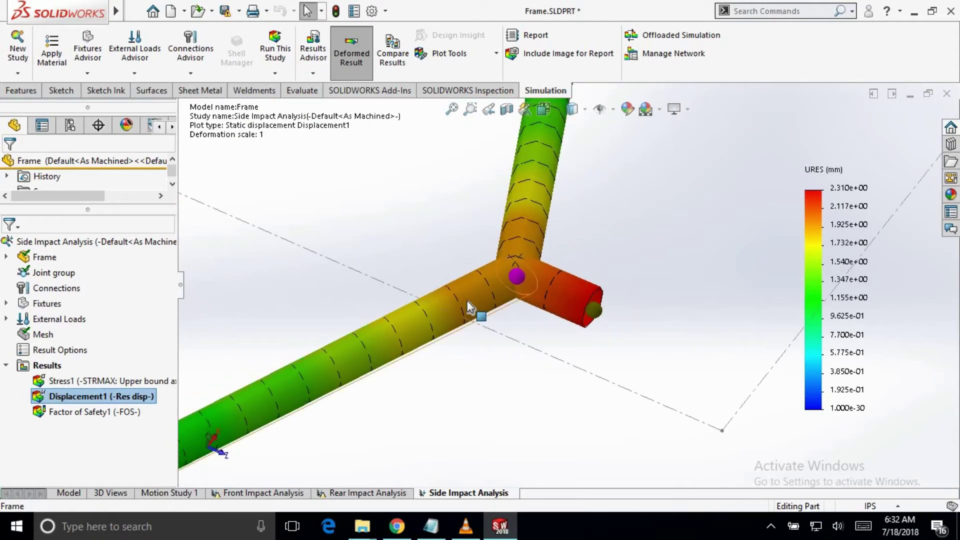
{"action": "left_click", "coordinate": [497, 312]}
{"action": "scroll", "coordinate": [495, 315], "scroll_direction": "down", "scroll_amount": 4}
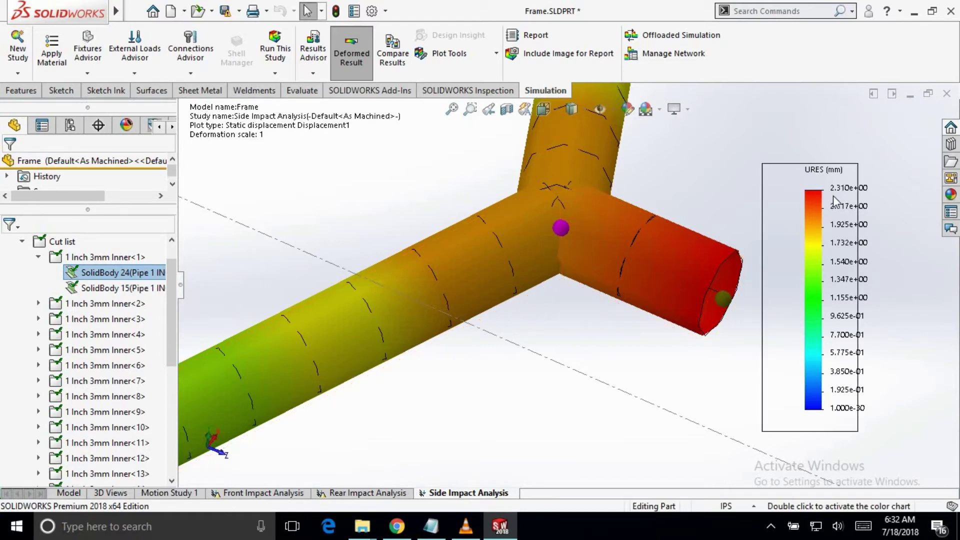
{"action": "scroll", "coordinate": [609, 295], "scroll_direction": "up", "scroll_amount": 10}
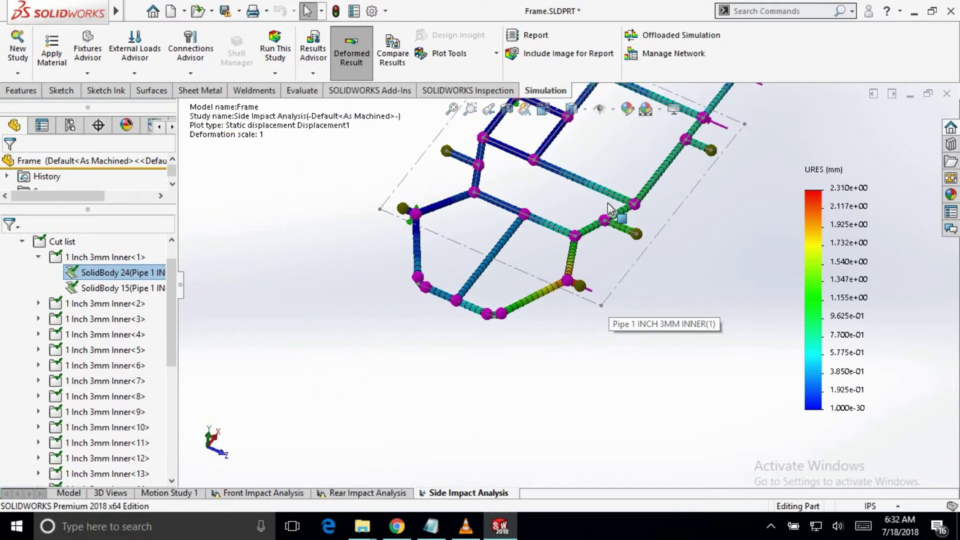
{"action": "scroll", "coordinate": [607, 203], "scroll_direction": "up", "scroll_amount": 5}
{"action": "middle_click_drag", "start_coordinate": [600, 240], "coordinate": [594, 265]}
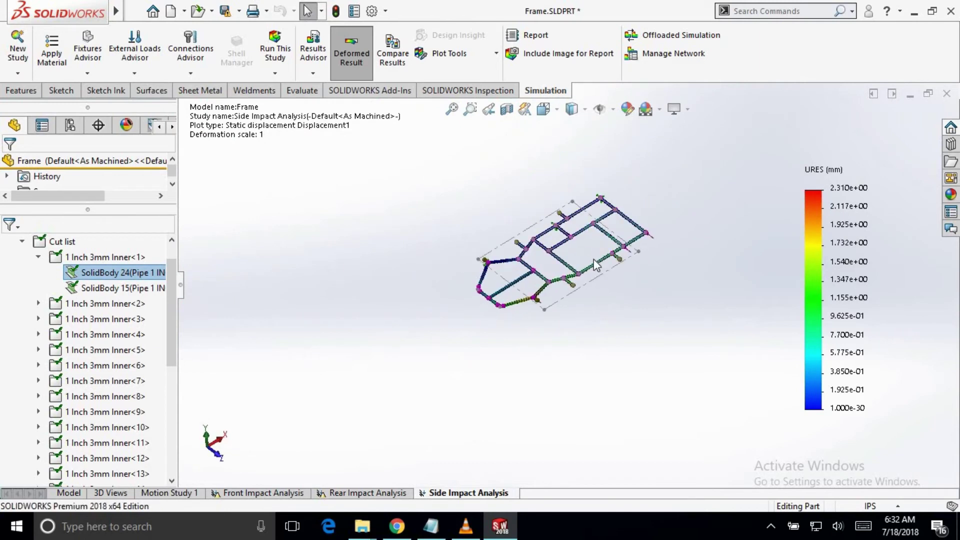
{"action": "scroll", "coordinate": [594, 265], "scroll_direction": "down", "scroll_amount": 3}
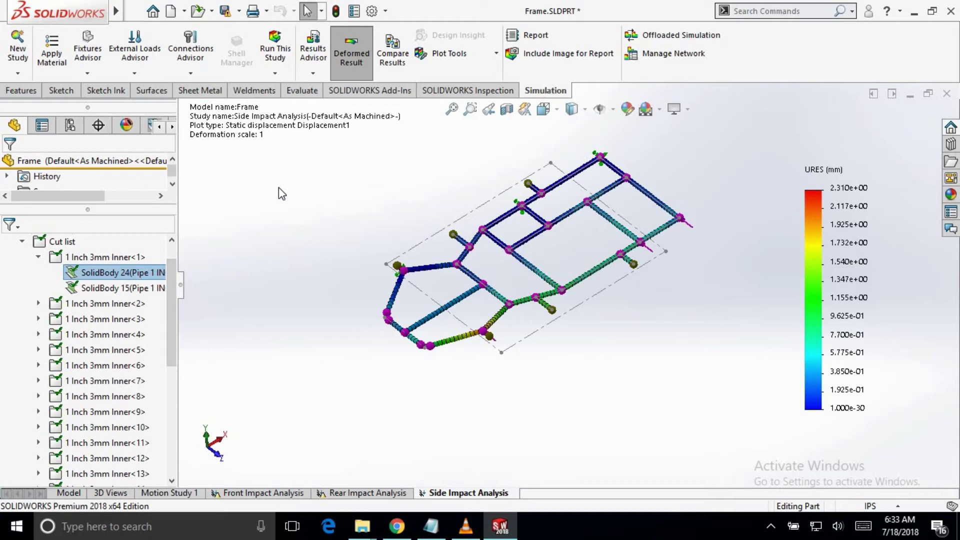
Start a new Static study and name it 'Torsion Analysis'
{"action": "left_click", "coordinate": [17, 73]}
{"action": "left_click", "coordinate": [40, 86]}
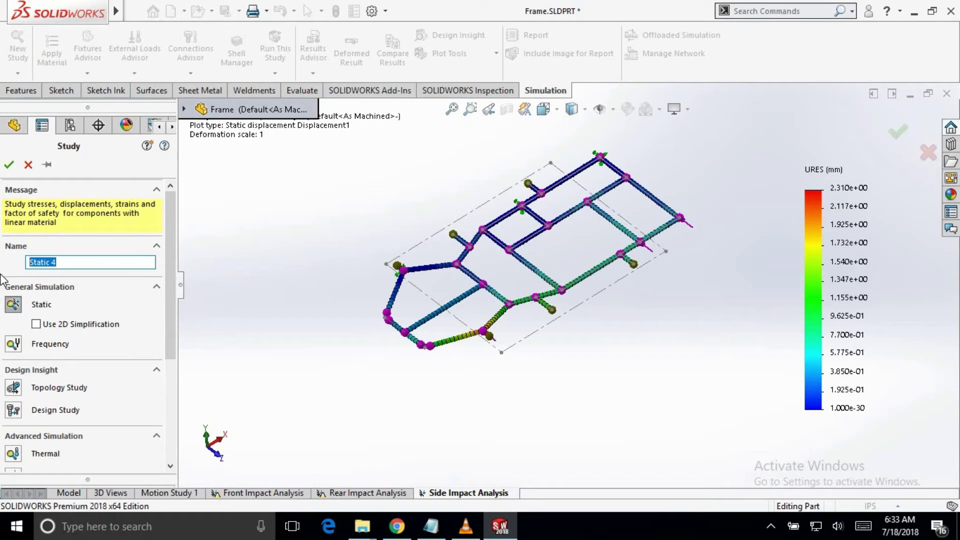
{"action": "type", "text": "Ti"}
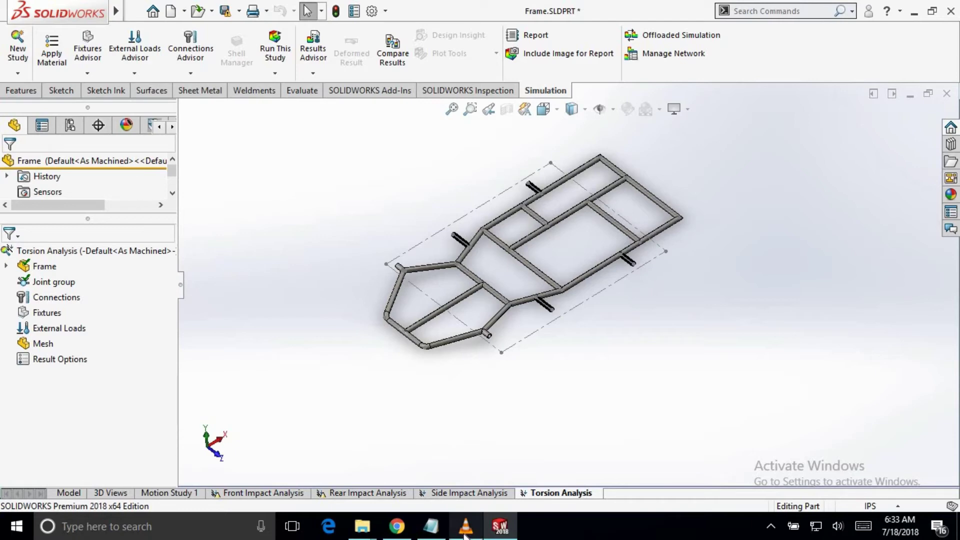
{"action": "left_click", "coordinate": [424, 533]}
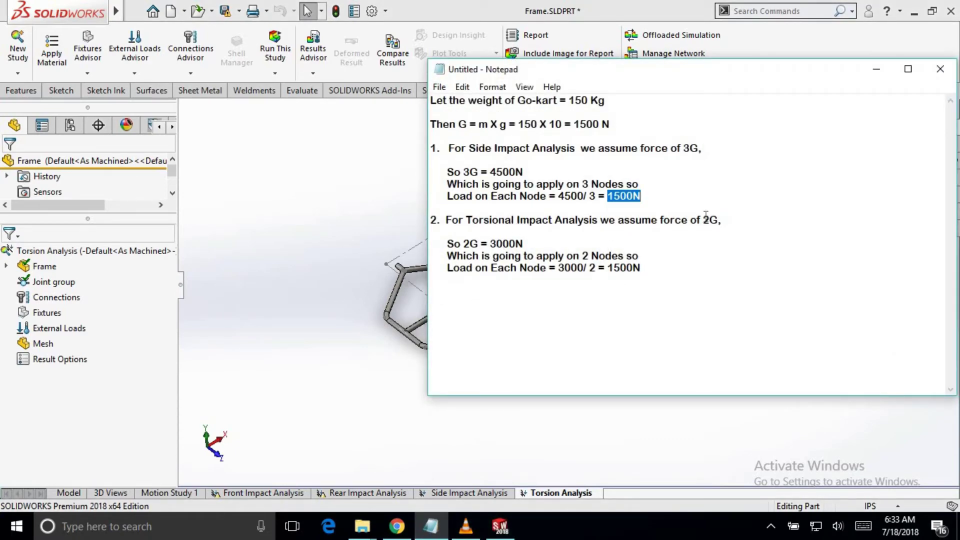
{"action": "left_click_drag", "start_coordinate": [703, 218], "coordinate": [723, 217]}
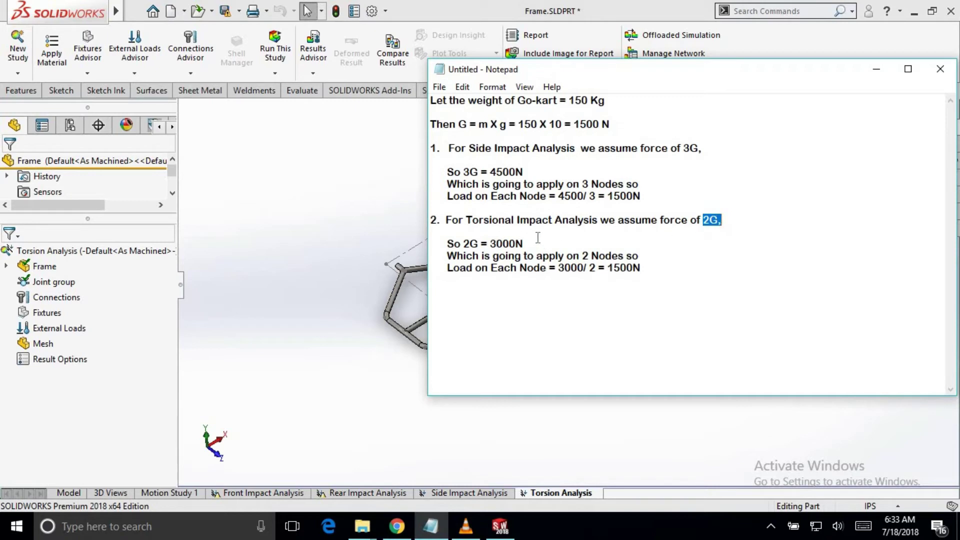
{"action": "left_click_drag", "start_coordinate": [430, 244], "coordinate": [541, 245]}
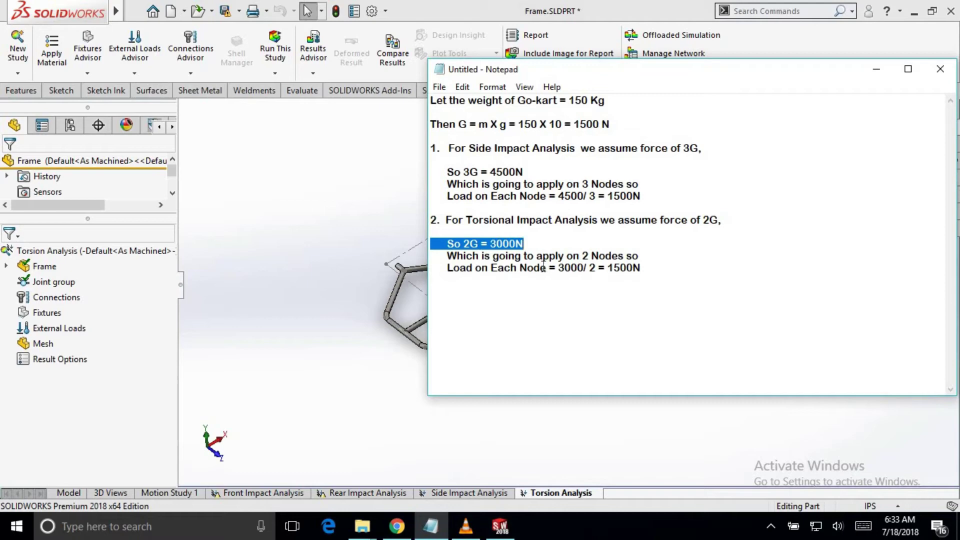
{"action": "left_click_drag", "start_coordinate": [564, 267], "coordinate": [641, 256]}
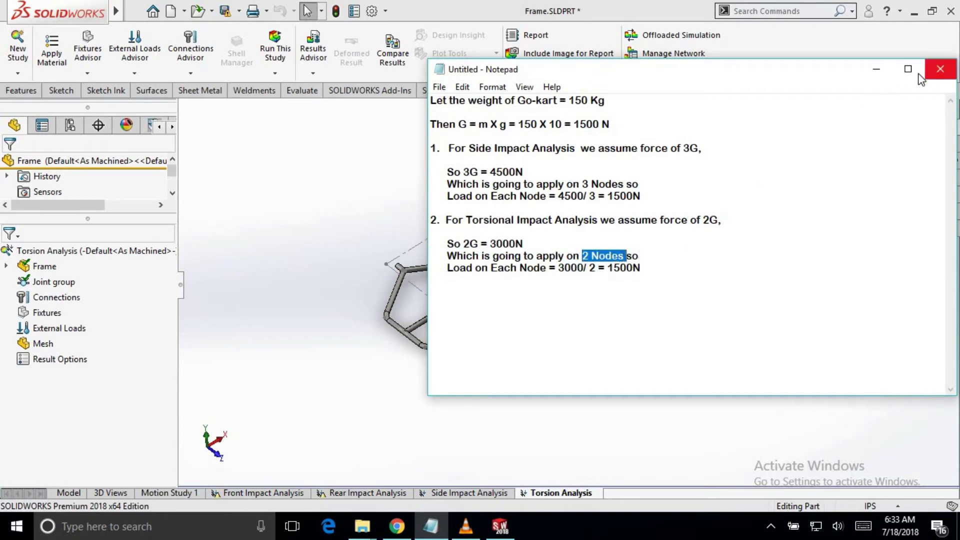
{"action": "left_click", "coordinate": [876, 69]}
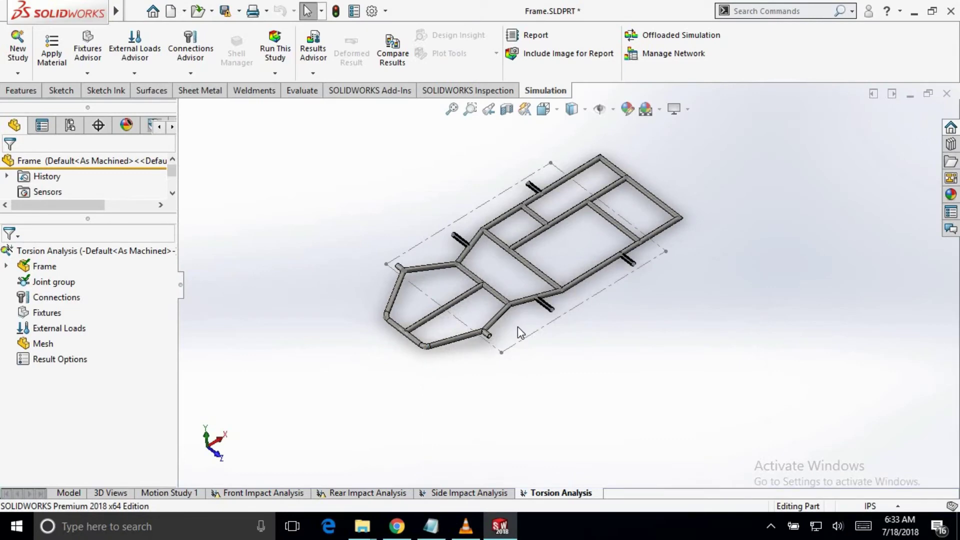
Fix the top rear, right rear, Joint<61, 1> and Joint<63, 1> joints as Fixed-1
{"action": "right_click", "coordinate": [44, 319]}
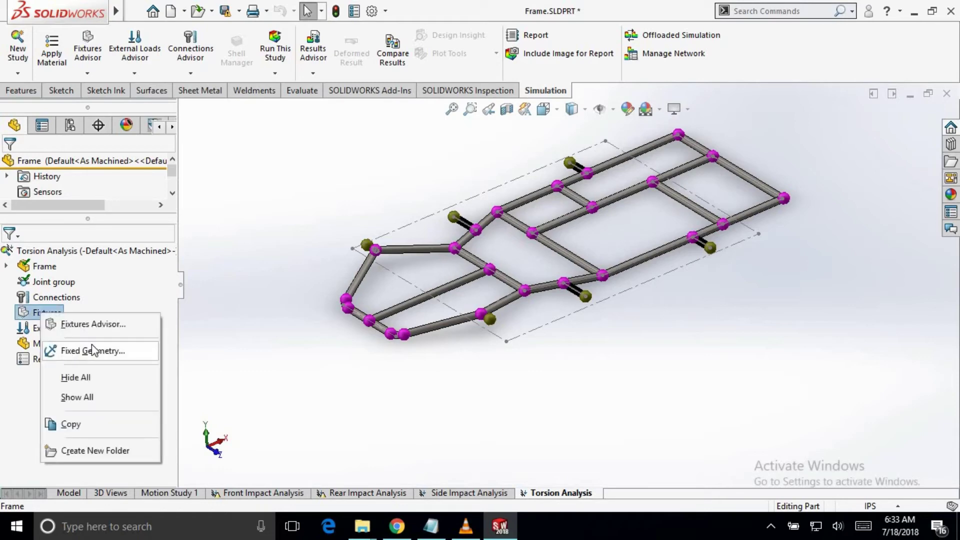
{"action": "left_click", "coordinate": [93, 349]}
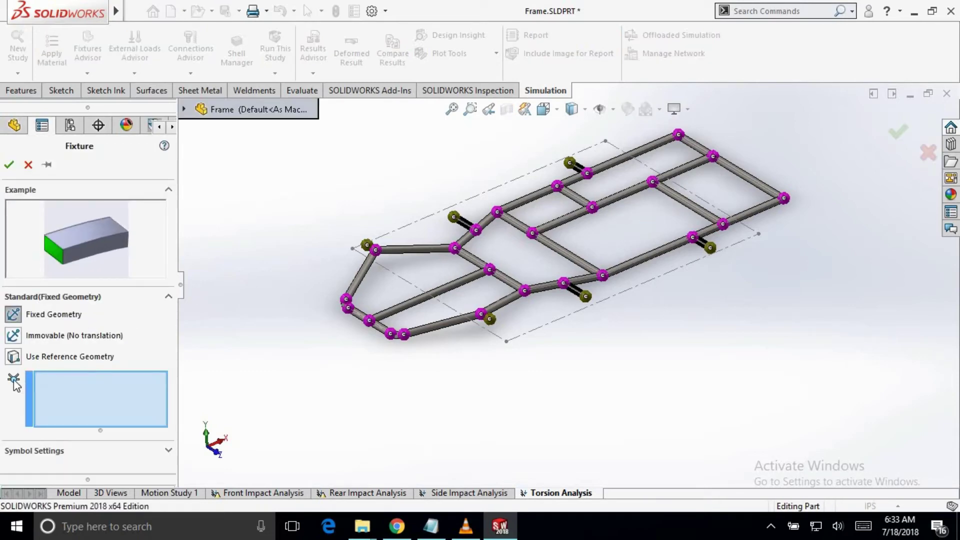
{"action": "middle_click_drag", "start_coordinate": [700, 162], "coordinate": [515, 211]}
{"action": "left_click", "coordinate": [509, 204]}
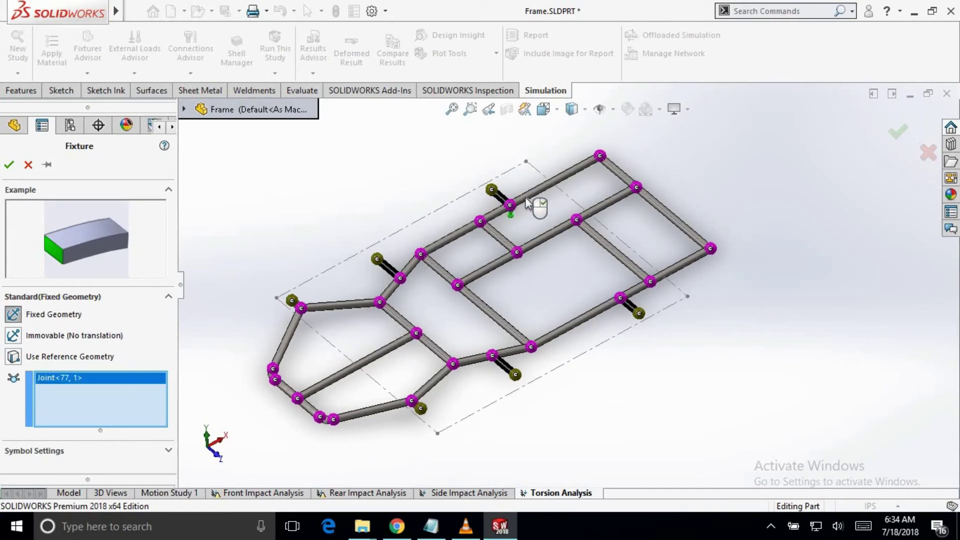
{"action": "left_click", "coordinate": [599, 155]}
{"action": "left_click", "coordinate": [651, 283]}
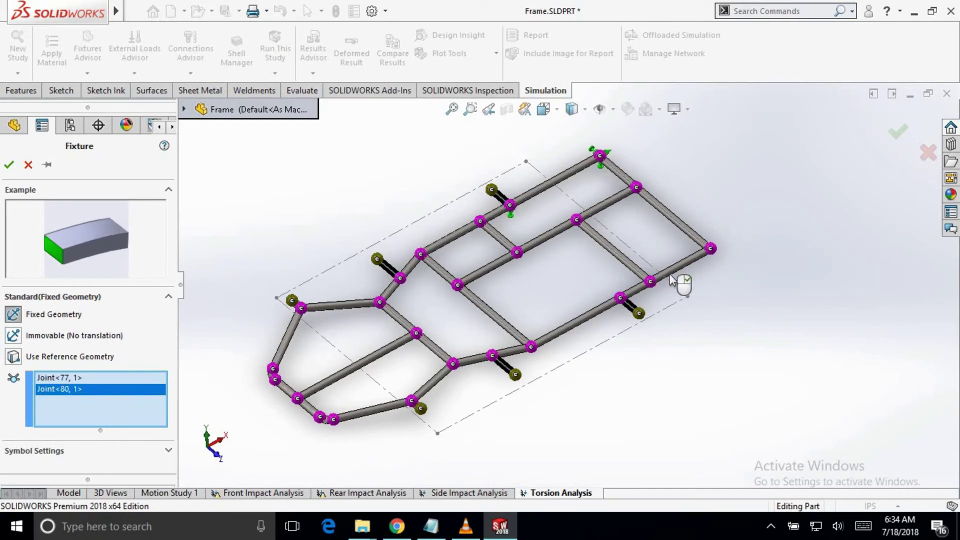
{"action": "left_click", "coordinate": [710, 249]}
{"action": "mouse_move", "coordinate": [699, 280]}
{"action": "middle_mouse_down"}
{"action": "mouse_move", "coordinate": [692, 289]}
{"action": "mouse_move", "coordinate": [707, 268]}
{"action": "middle_mouse_up"}
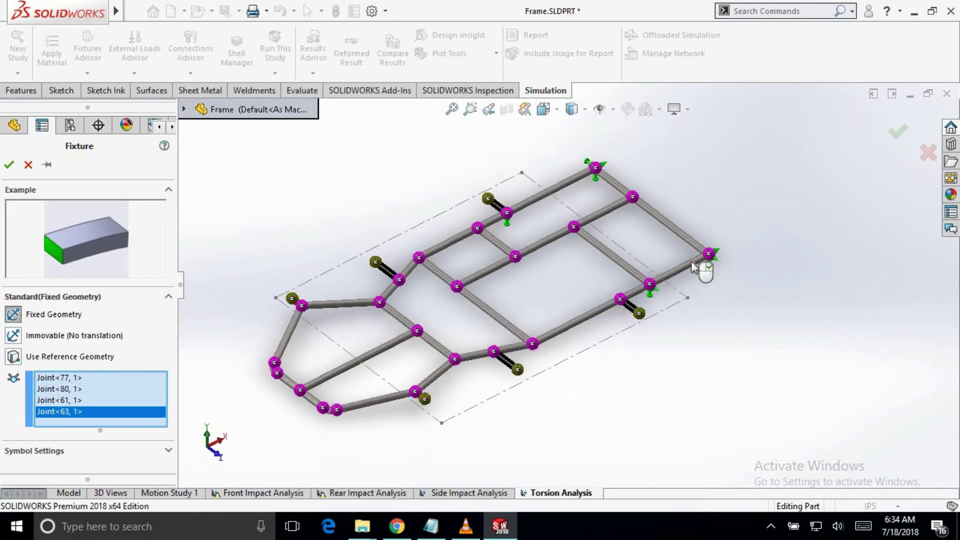
{"action": "left_click", "coordinate": [10, 166]}
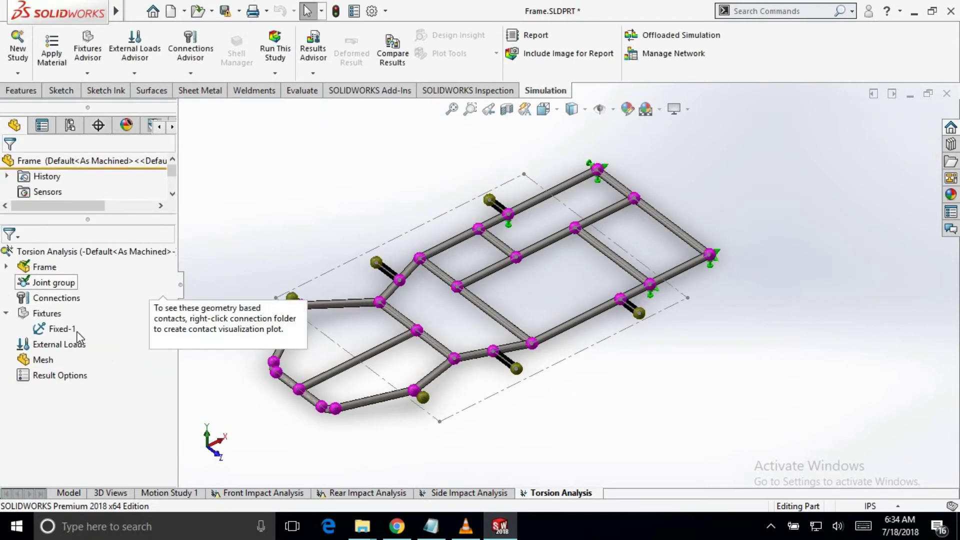
Start a new force load under External Loads and select joint Joint<59, 1> on the frame
{"action": "left_click", "coordinate": [49, 346]}
{"action": "right_click", "coordinate": [53, 348]}
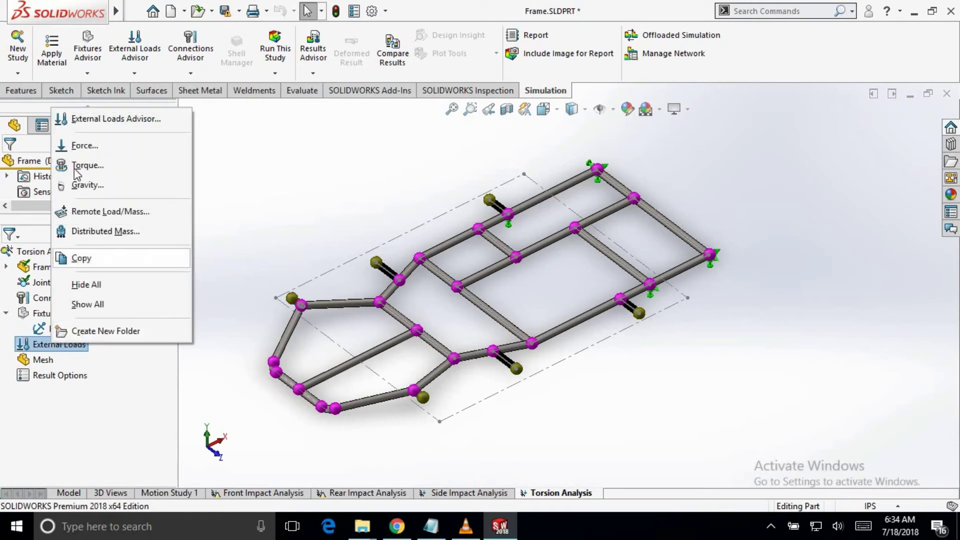
{"action": "left_click", "coordinate": [77, 145]}
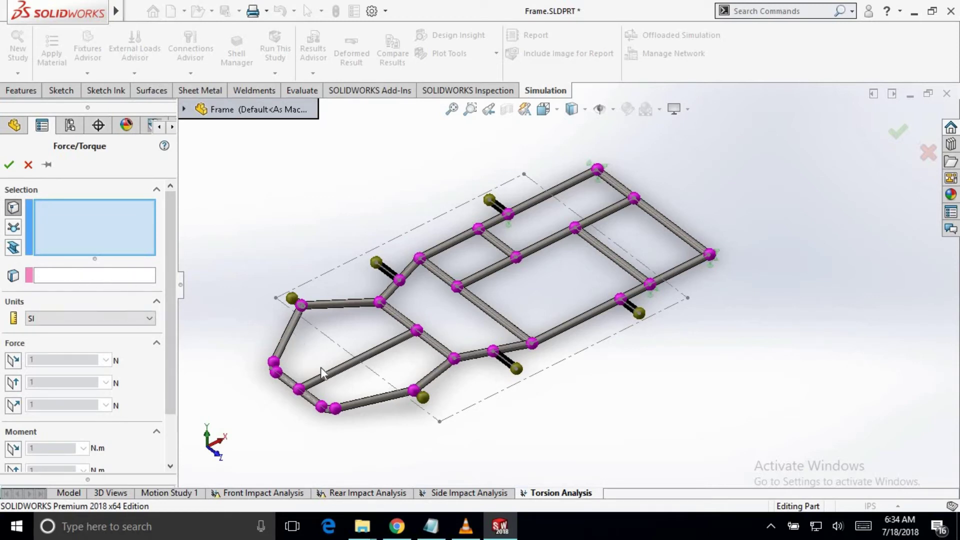
{"action": "key", "text": "ctrl+Right"}
{"action": "key", "text": "ctrl+Right"}
{"action": "key", "text": "ctrl+Right"}
{"action": "key", "text": "ctrl+Up"}
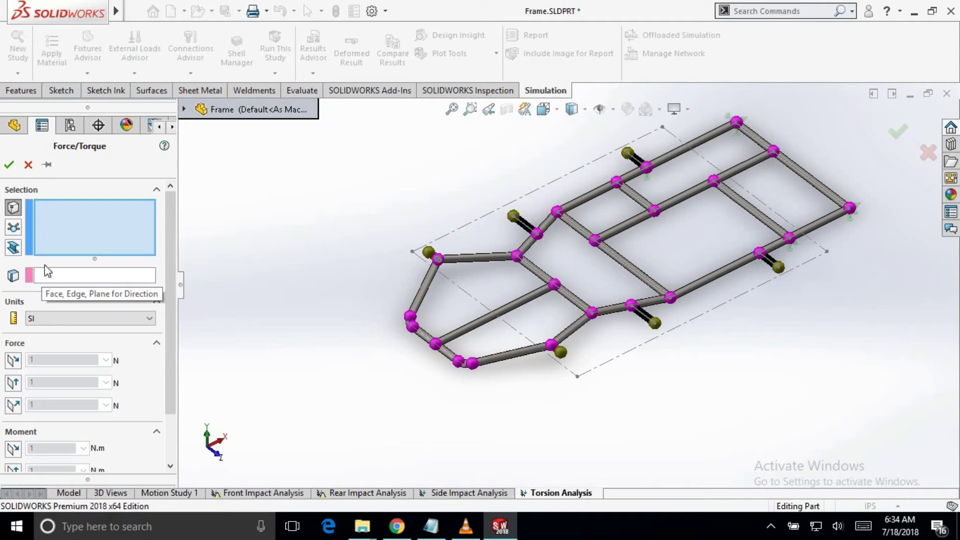
{"action": "left_click", "coordinate": [13, 228]}
{"action": "scroll", "coordinate": [582, 379], "scroll_direction": "down", "scroll_amount": 4}
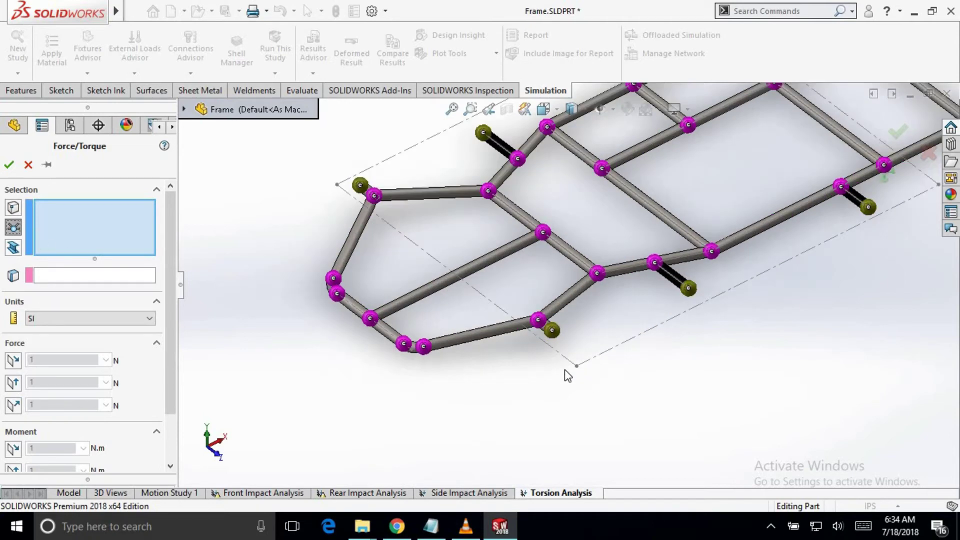
{"action": "mouse_move", "coordinate": [532, 311]}
{"action": "middle_mouse_down"}
{"action": "mouse_move", "coordinate": [531, 350]}
{"action": "mouse_move", "coordinate": [528, 301]}
{"action": "middle_mouse_up"}
{"action": "left_click", "coordinate": [528, 302]}
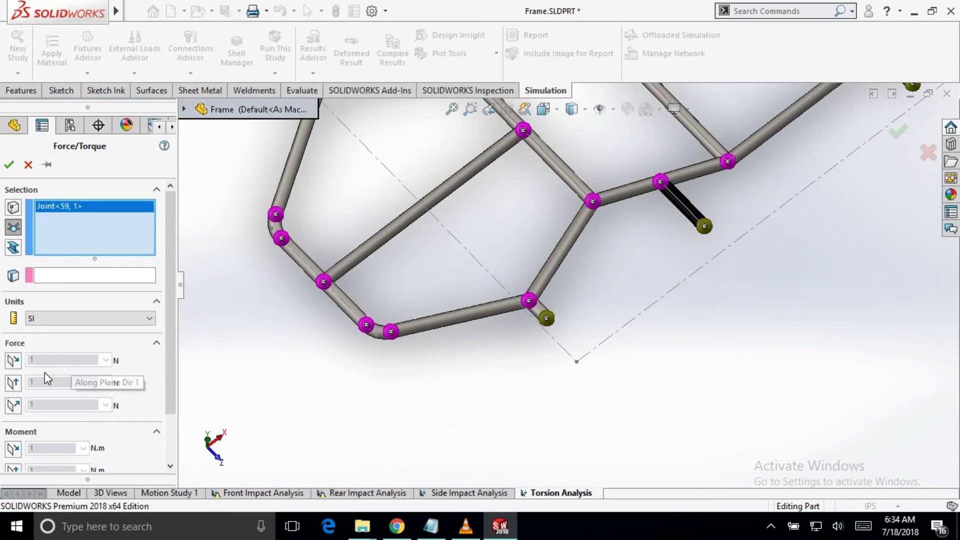
Direct the force along Front Plane direction 2 and confirm it at 1500 N
{"action": "left_click", "coordinate": [95, 276]}
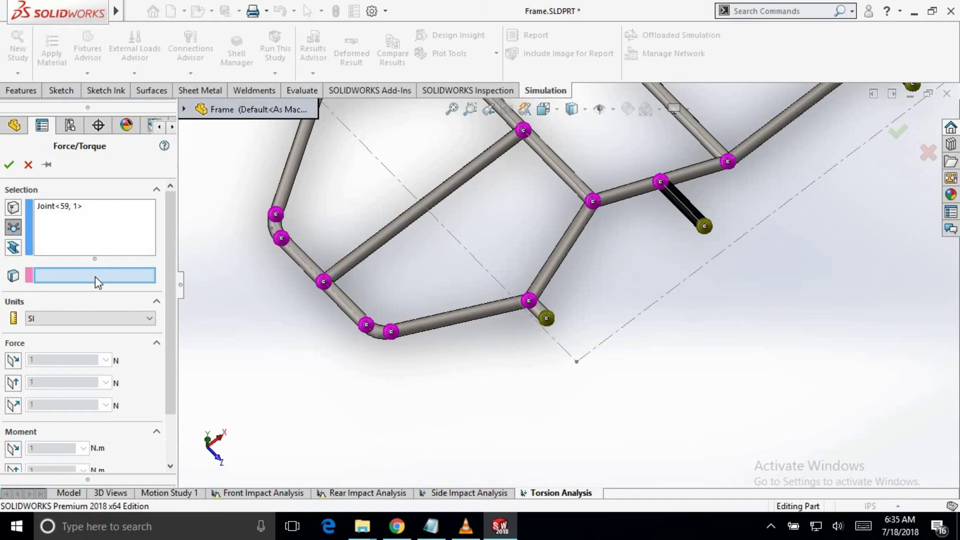
{"action": "middle_click_drag", "start_coordinate": [283, 273], "coordinate": [450, 280]}
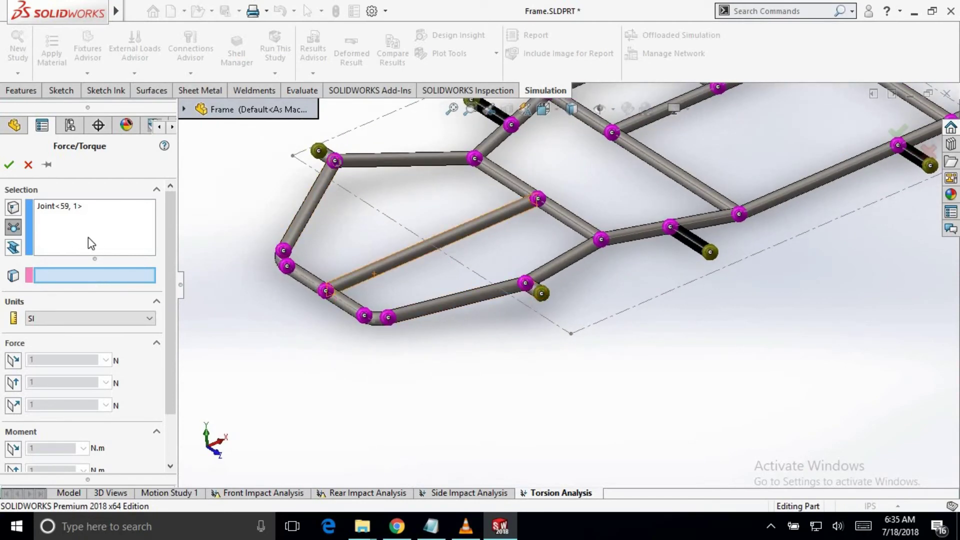
{"action": "left_click", "coordinate": [184, 109]}
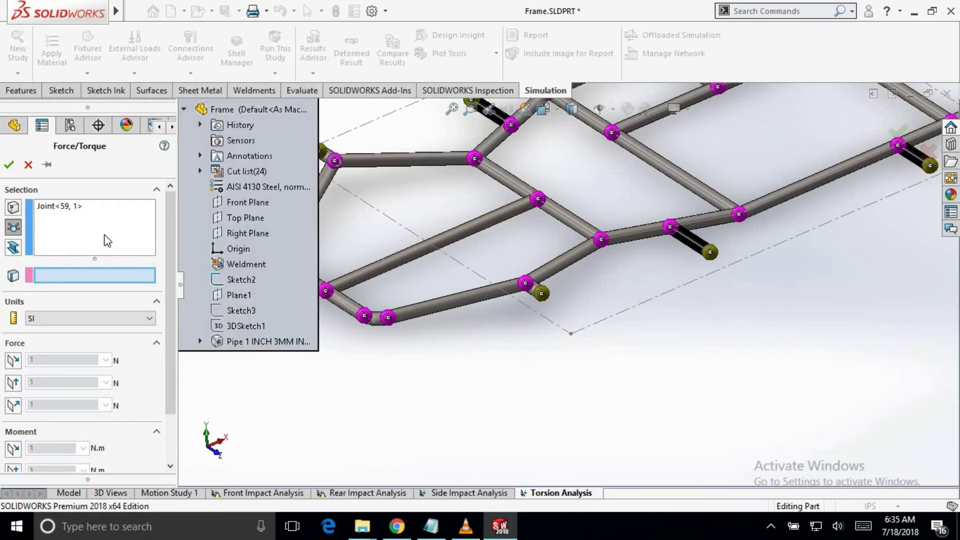
{"action": "left_click", "coordinate": [237, 204]}
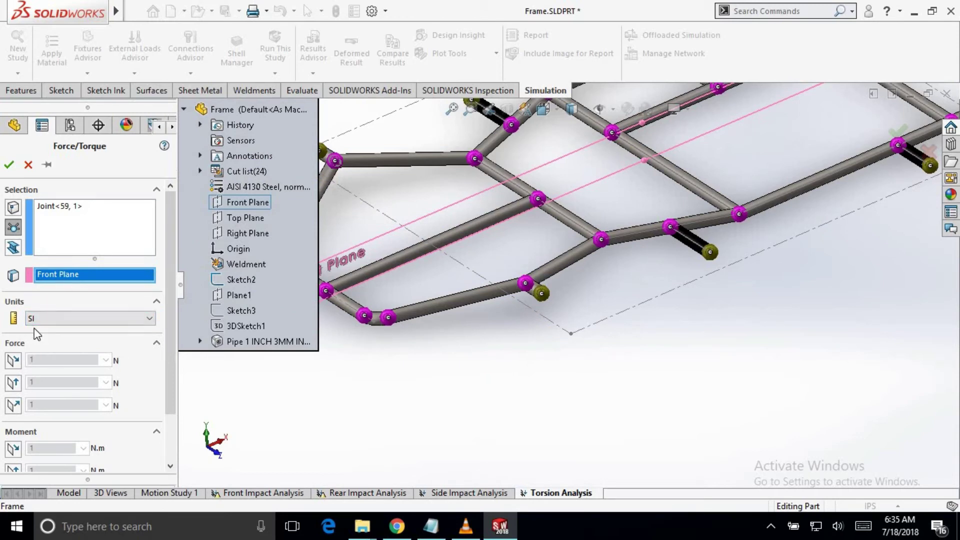
{"action": "left_click", "coordinate": [143, 345]}
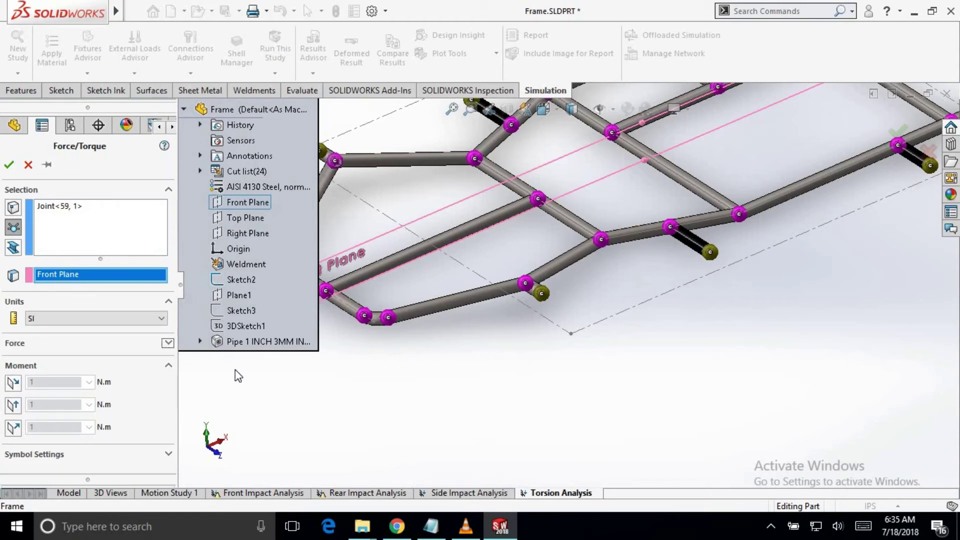
{"action": "left_click", "coordinate": [47, 343]}
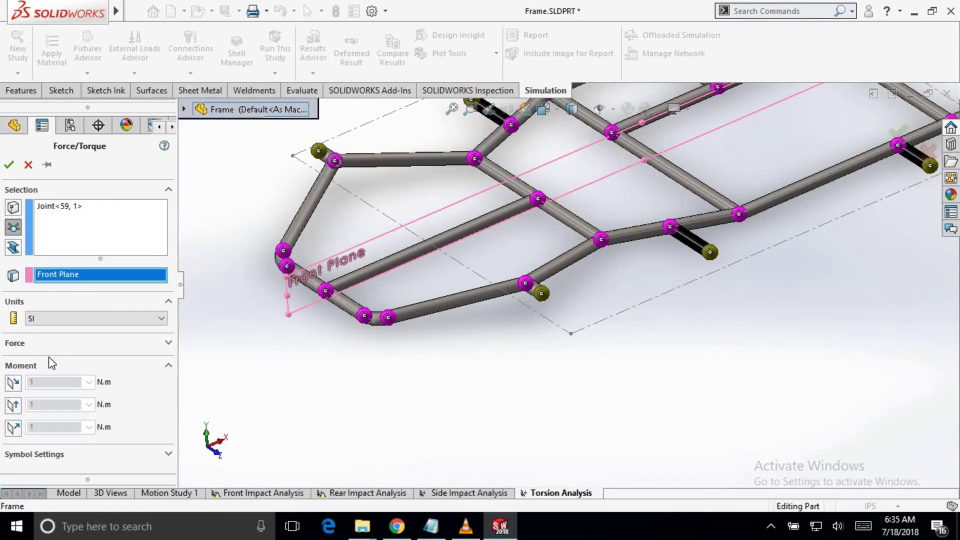
{"action": "left_click", "coordinate": [11, 384]}
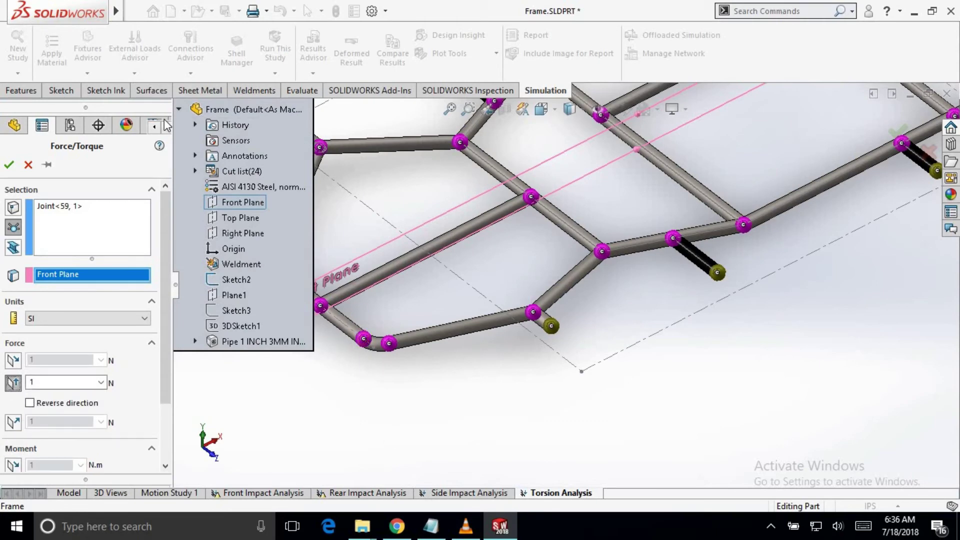
{"action": "middle_click_drag", "start_coordinate": [485, 379], "coordinate": [395, 350]}
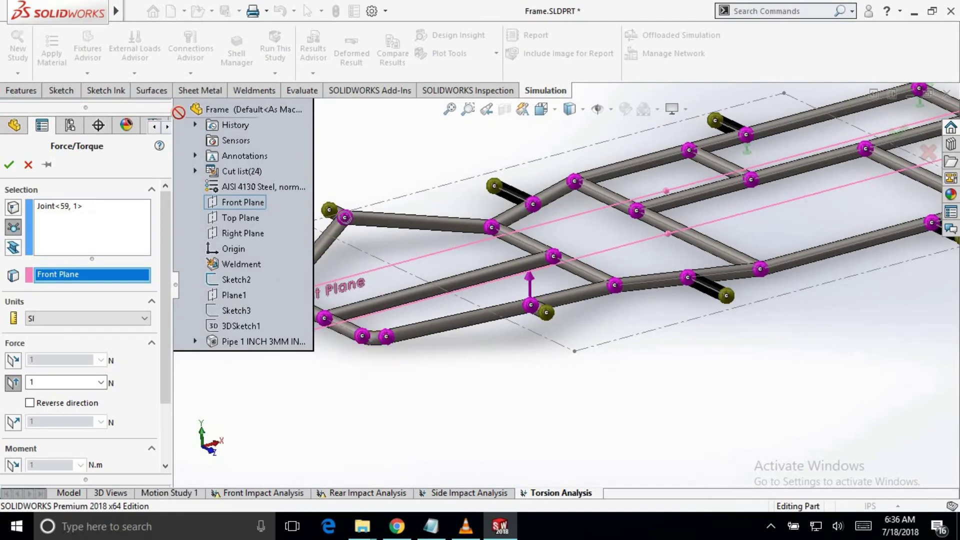
{"action": "scroll", "coordinate": [557, 314], "scroll_direction": "down", "scroll_amount": 3}
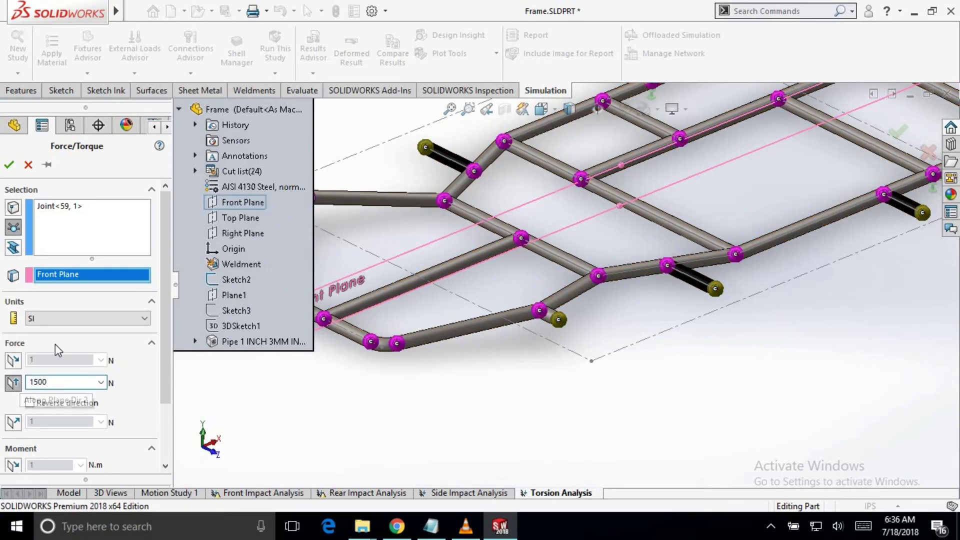
{"action": "key", "text": "Return"}
{"action": "middle_click_drag", "start_coordinate": [409, 331], "coordinate": [386, 298]}
{"action": "scroll", "coordinate": [386, 298], "scroll_direction": "down", "scroll_amount": 5}
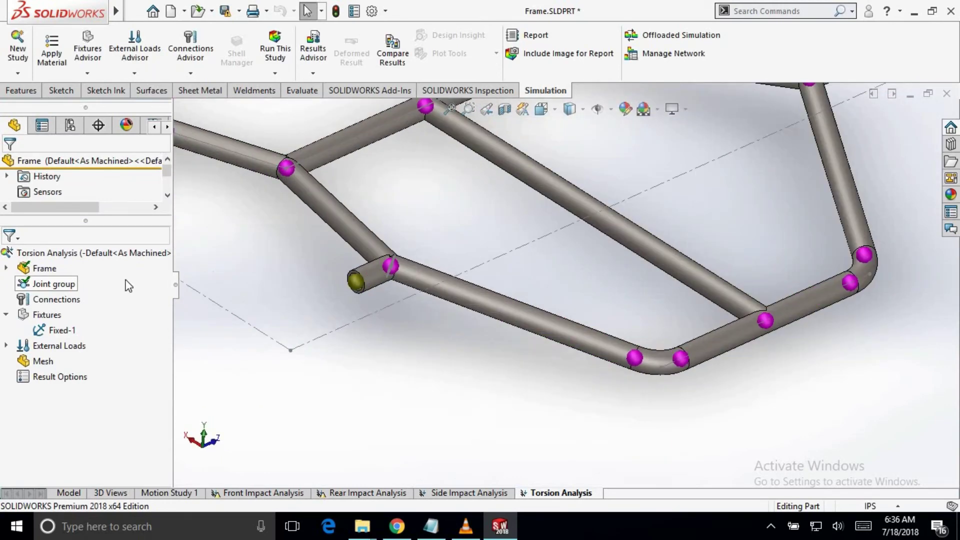
{"action": "scroll", "coordinate": [734, 165], "scroll_direction": "up", "scroll_amount": 3}
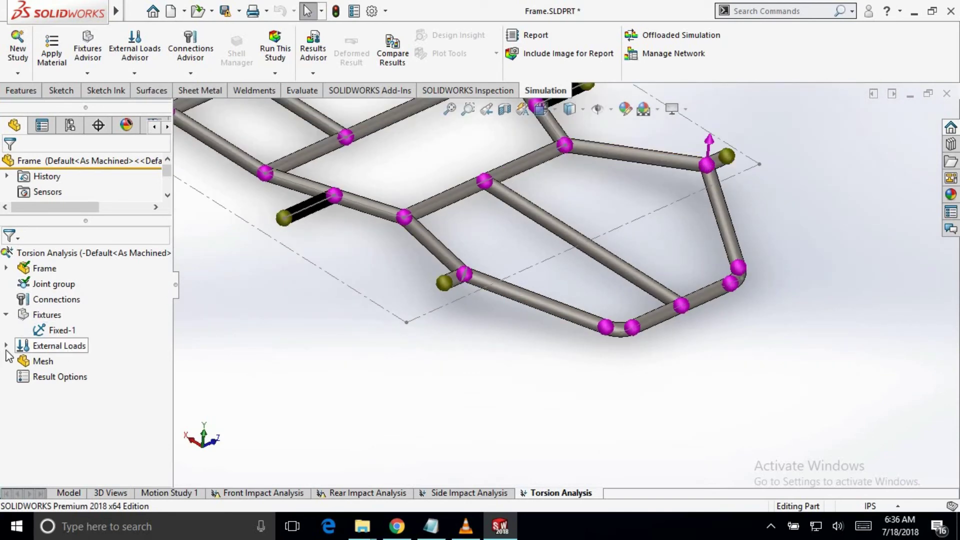
Start a second force load and select joint Joint<35, 1>
{"action": "right_click", "coordinate": [66, 348]}
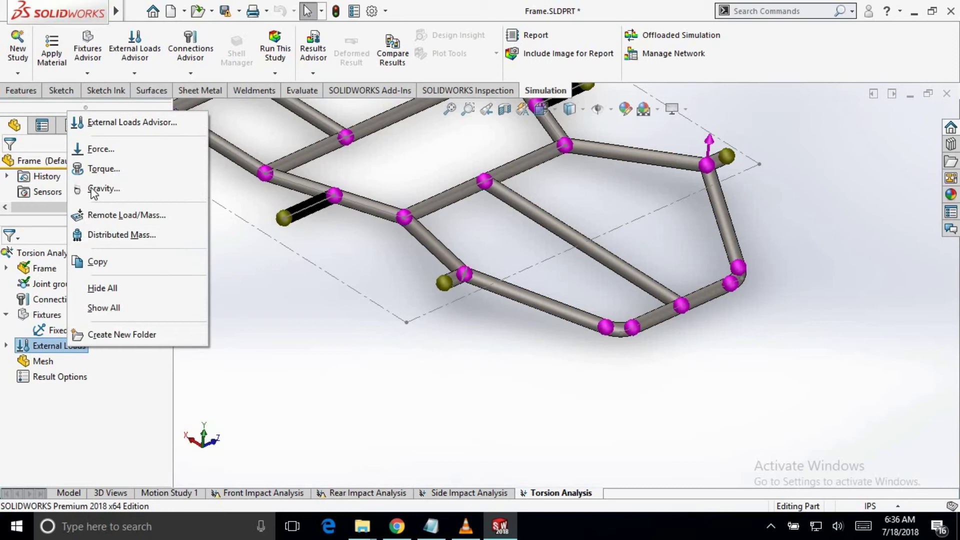
{"action": "left_click", "coordinate": [97, 149]}
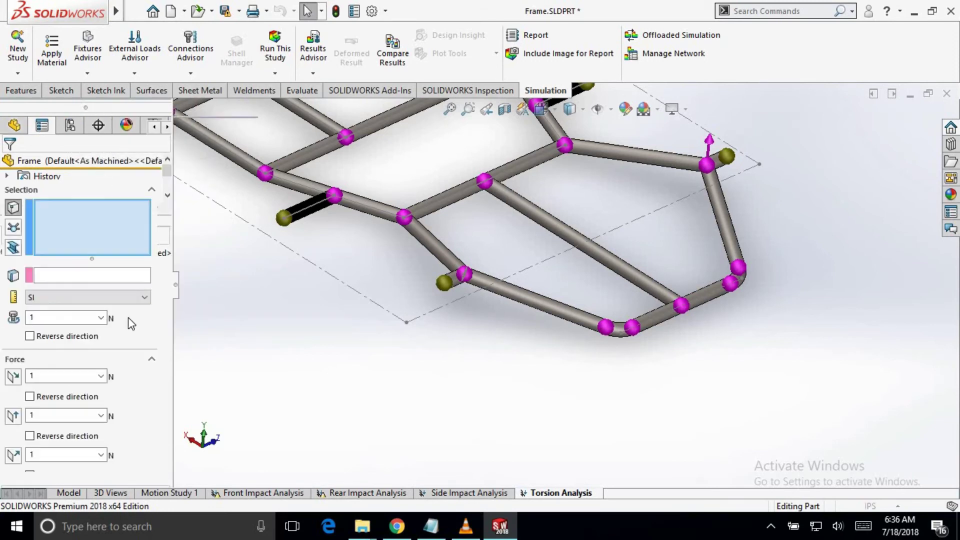
{"action": "left_click", "coordinate": [14, 228]}
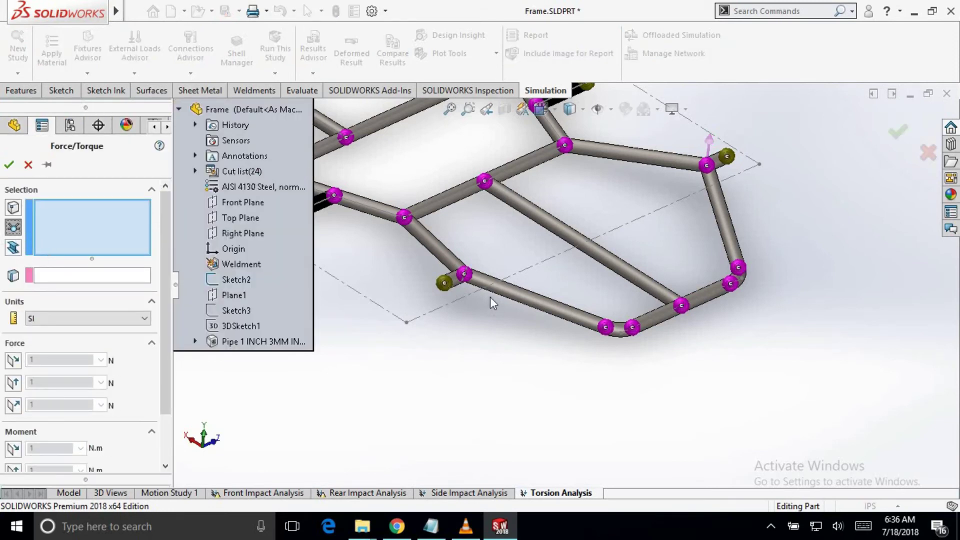
{"action": "left_click", "coordinate": [464, 274]}
Direct it along Front Plane direction 2, reversed, and confirm it at 1500 N
{"action": "left_click", "coordinate": [77, 280]}
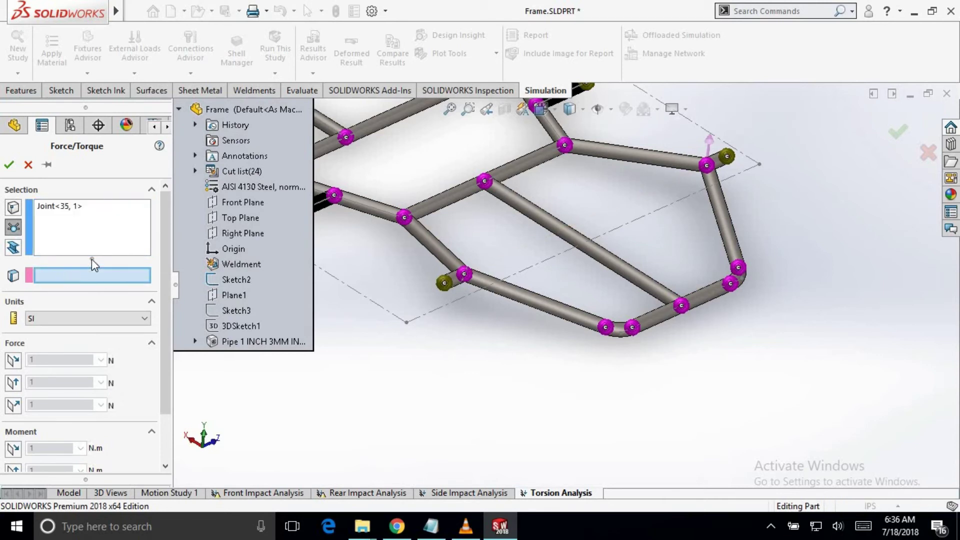
{"action": "left_click", "coordinate": [243, 202]}
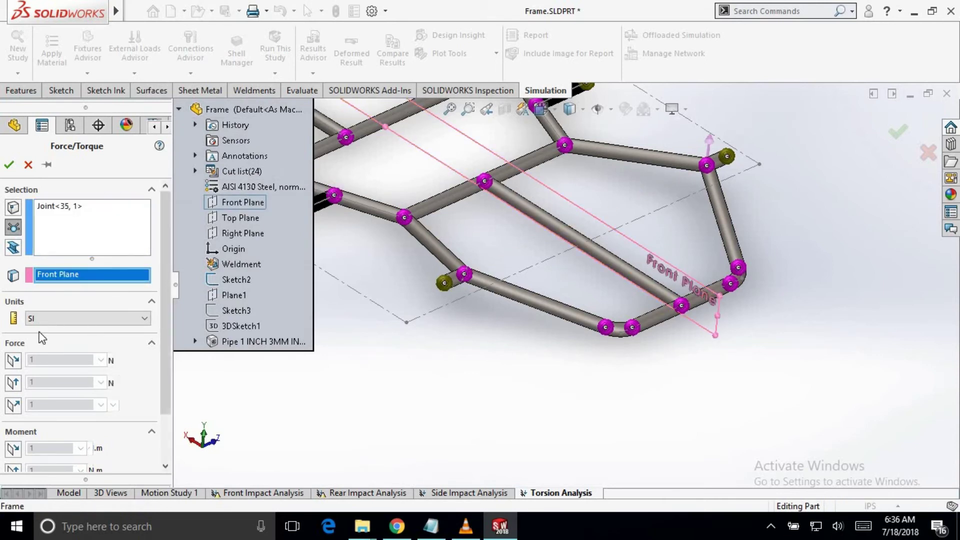
{"action": "left_click", "coordinate": [18, 387]}
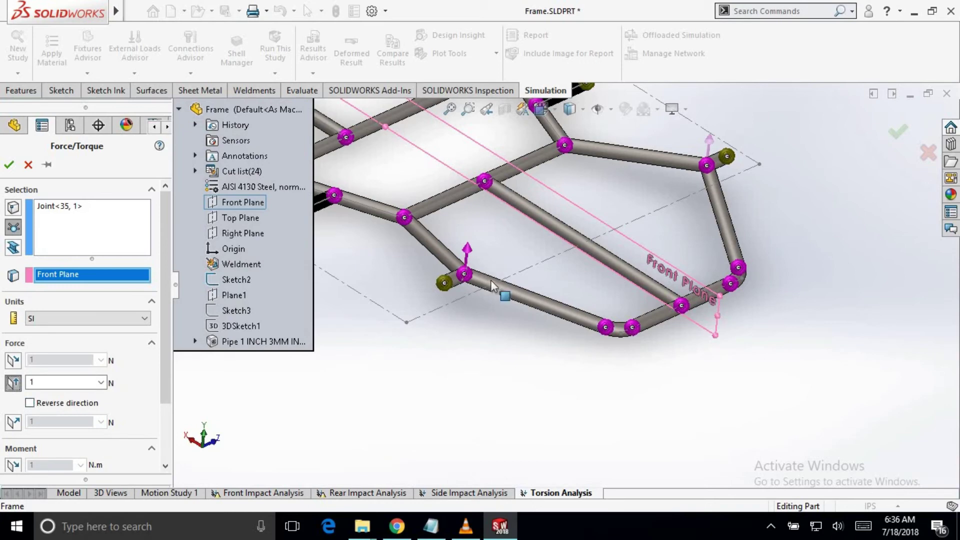
{"action": "middle_click_drag", "start_coordinate": [502, 293], "coordinate": [499, 340]}
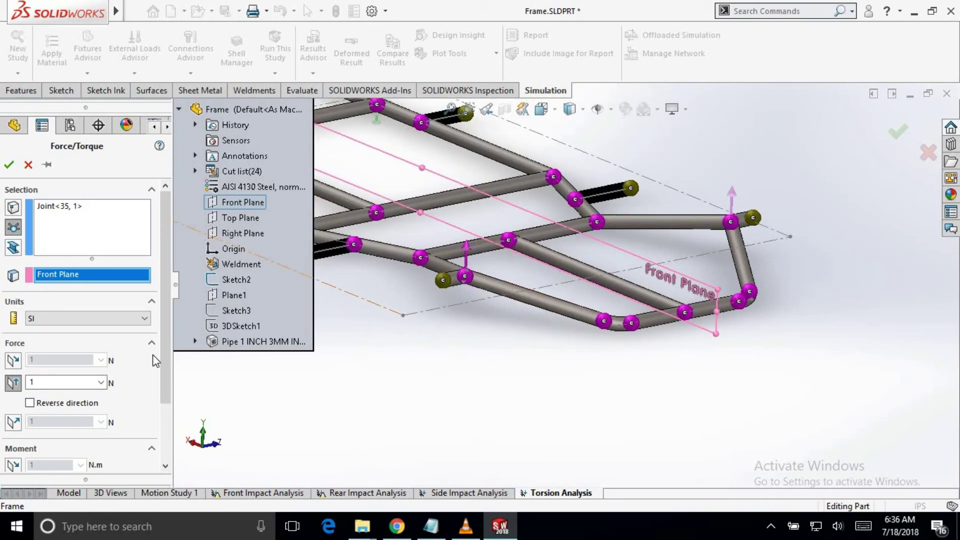
{"action": "left_click", "coordinate": [30, 403]}
{"action": "double_click", "coordinate": [46, 382]}
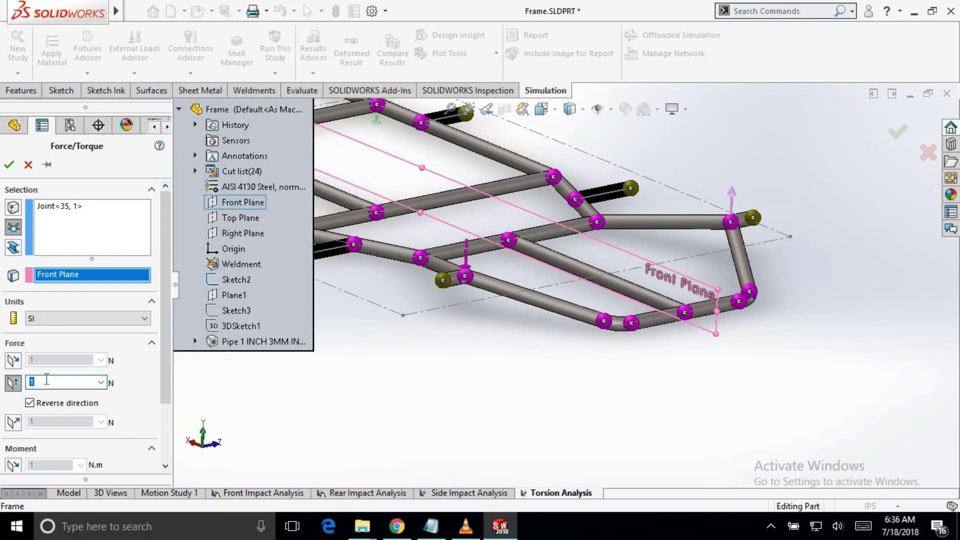
{"action": "left_click", "coordinate": [9, 164]}
{"action": "middle_click_drag", "start_coordinate": [677, 250], "coordinate": [649, 225]}
Run the Torsion Analysis study and switch the Stress1 plot's deformation to true scale
{"action": "left_click", "coordinate": [275, 50]}
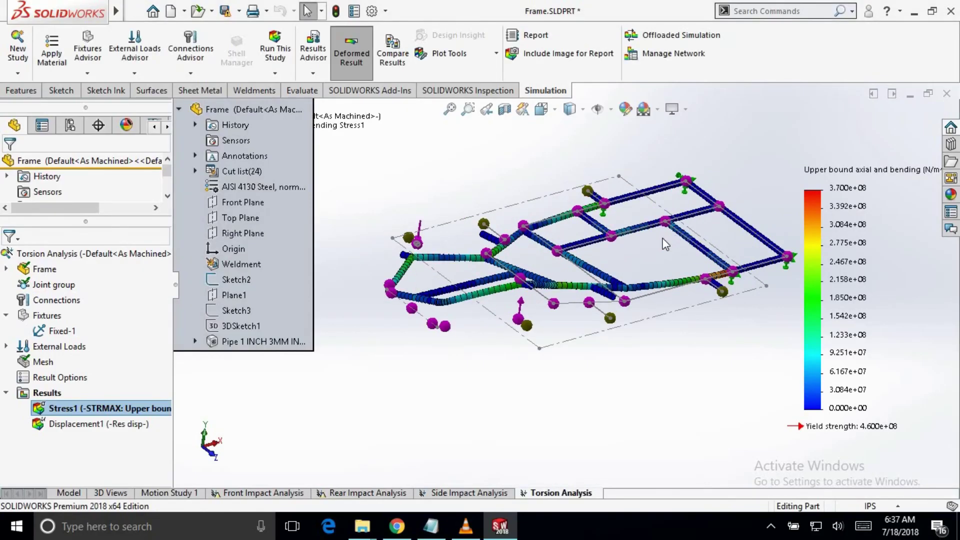
{"action": "left_click", "coordinate": [179, 109]}
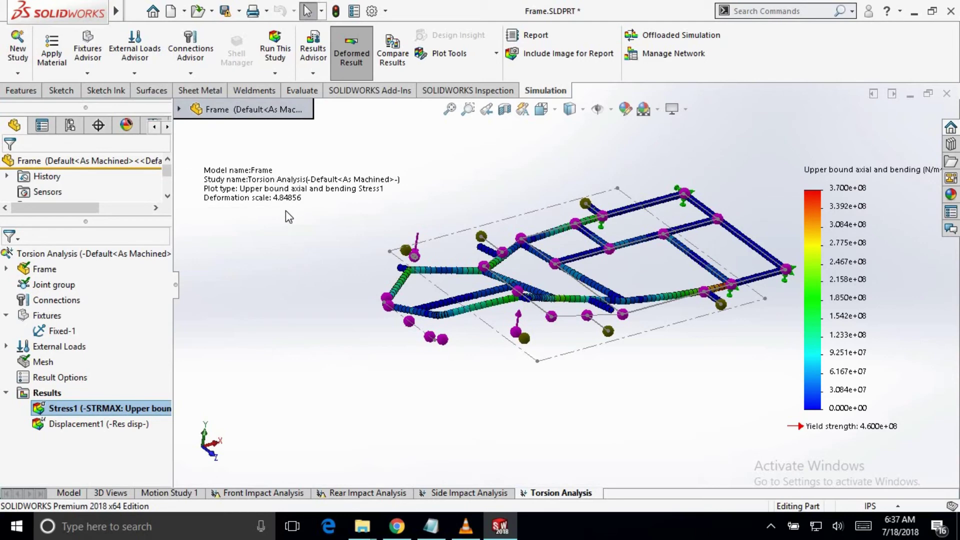
{"action": "right_click", "coordinate": [131, 409]}
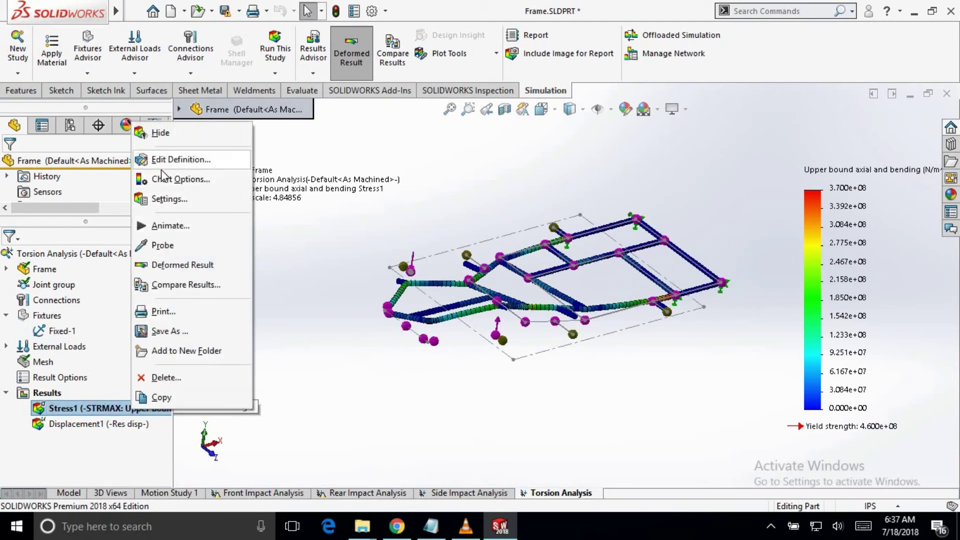
{"action": "key", "text": "Escape"}
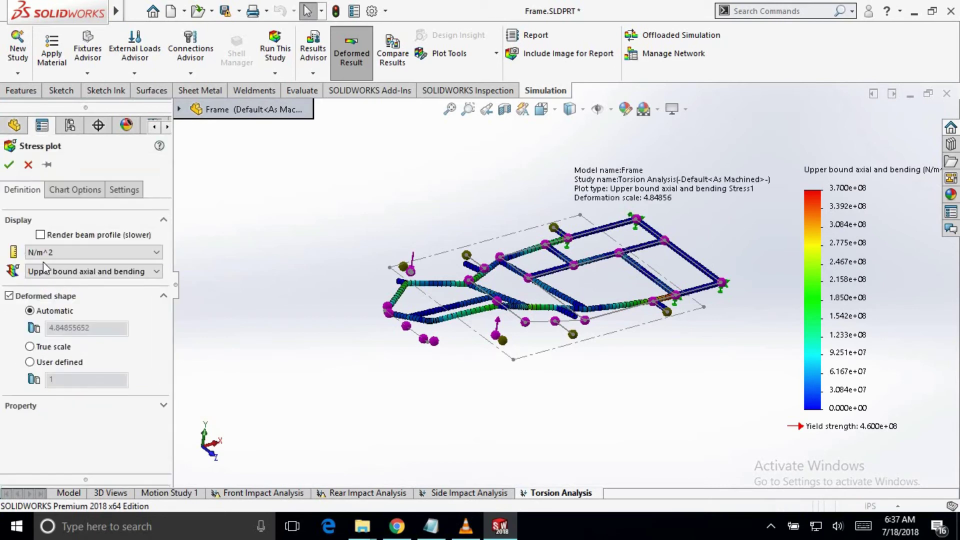
{"action": "left_click", "coordinate": [30, 347]}
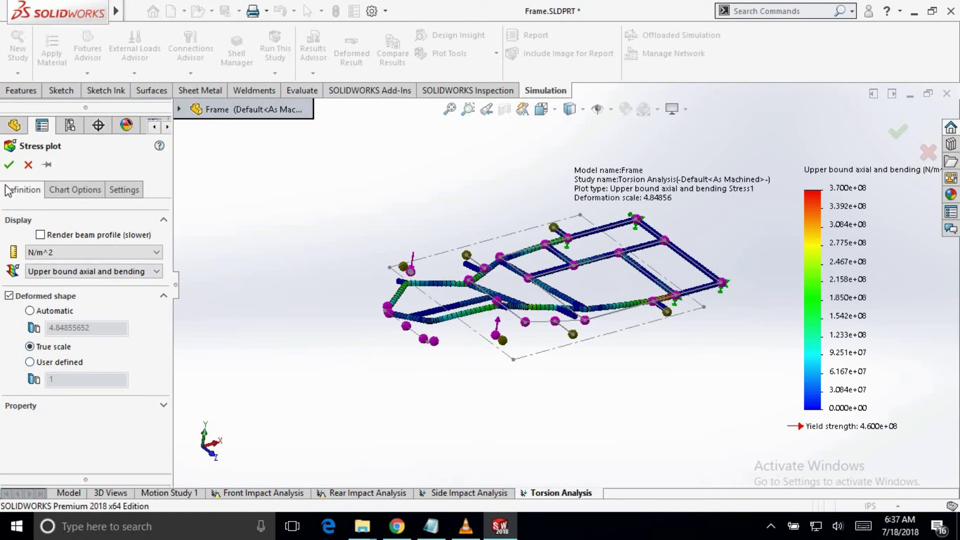
{"action": "left_click", "coordinate": [9, 164]}
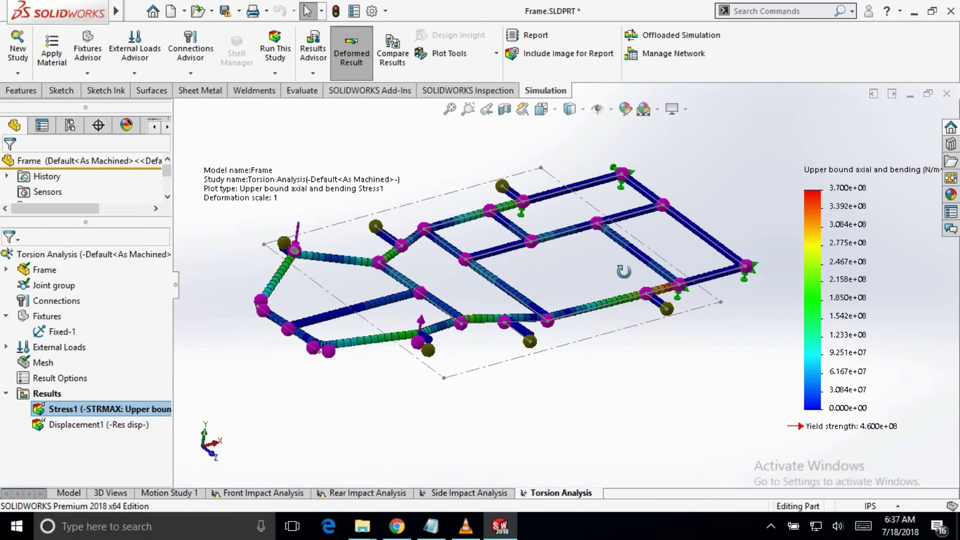
{"action": "middle_click_drag", "start_coordinate": [623, 271], "coordinate": [388, 370]}
Show the Displacement1 plot with true-scale deformation, peaking at 3.264e+01 mm
{"action": "right_click", "coordinate": [64, 419]}
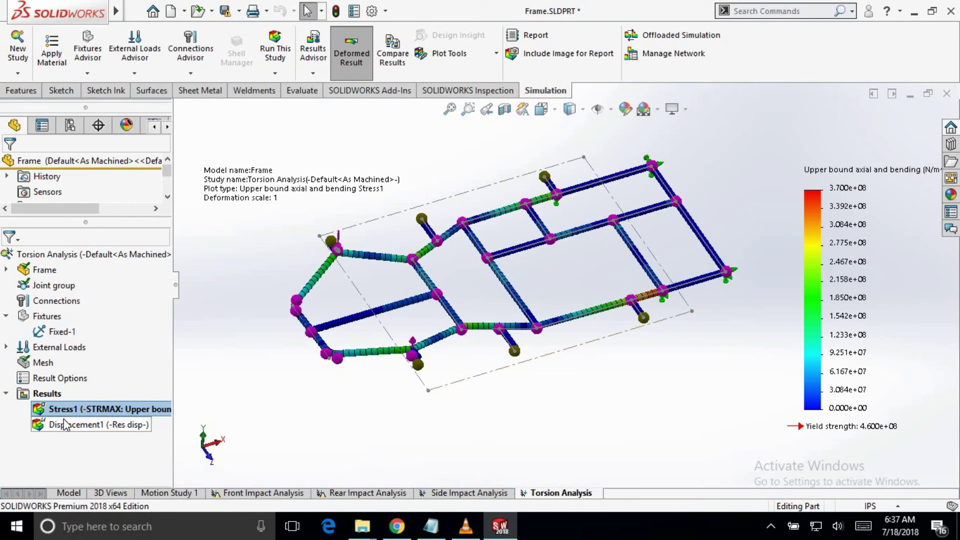
{"action": "left_click", "coordinate": [93, 295]}
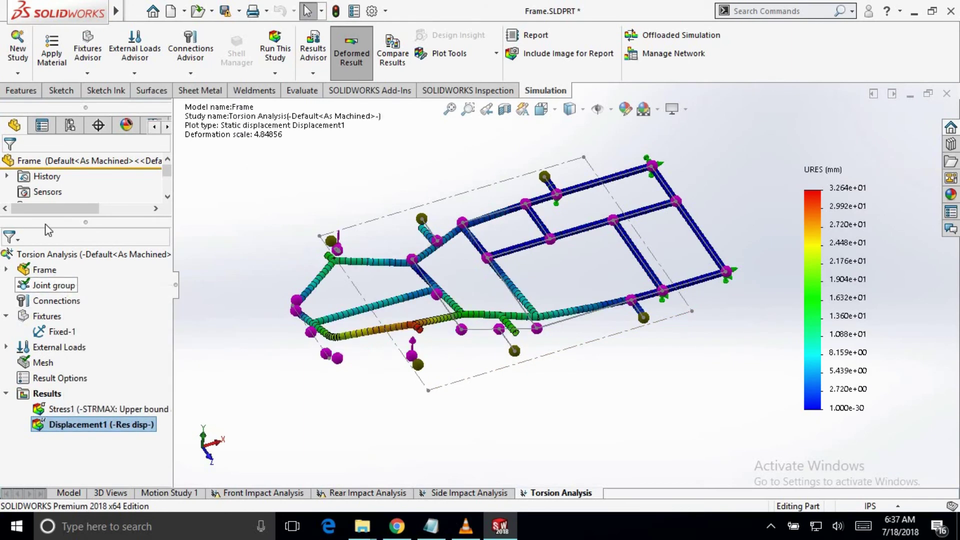
{"action": "right_click", "coordinate": [104, 429]}
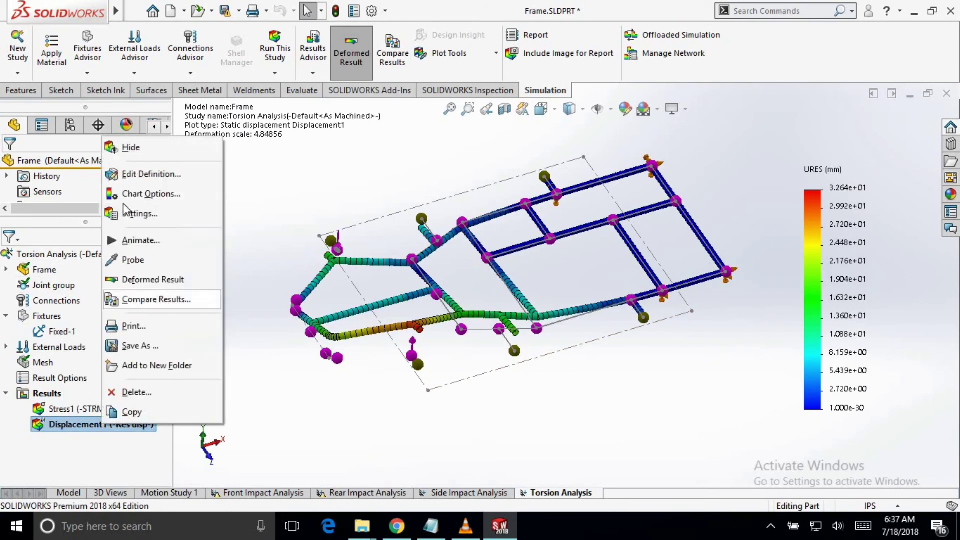
{"action": "key", "text": "Escape"}
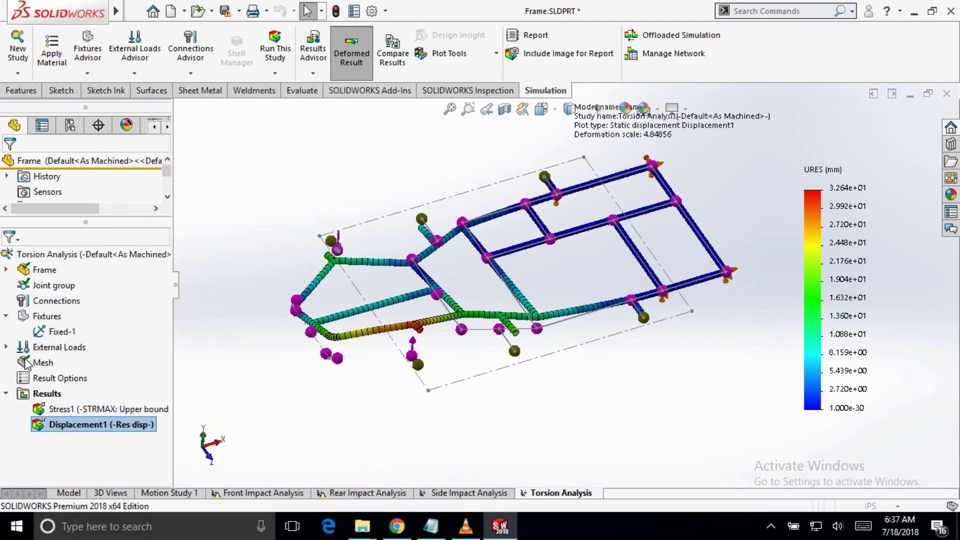
{"action": "left_click", "coordinate": [30, 353]}
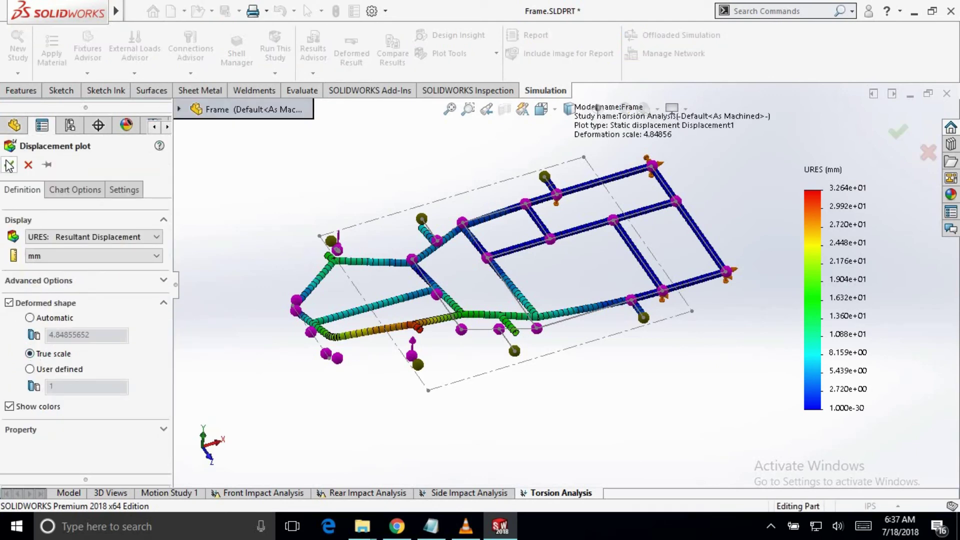
{"action": "left_click", "coordinate": [8, 165]}
{"action": "middle_click_drag", "start_coordinate": [594, 342], "coordinate": [596, 335]}
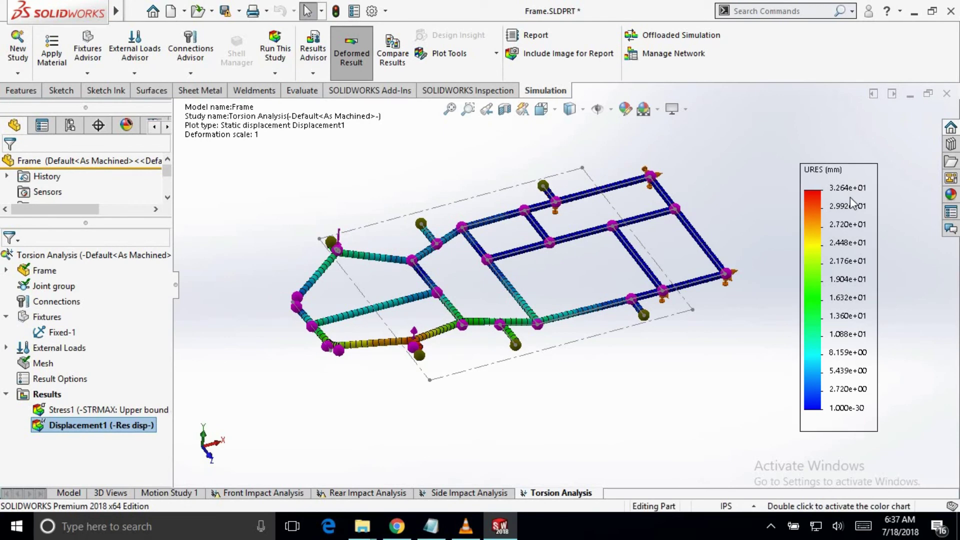
{"action": "middle_click_drag", "start_coordinate": [540, 306], "coordinate": [509, 322]}
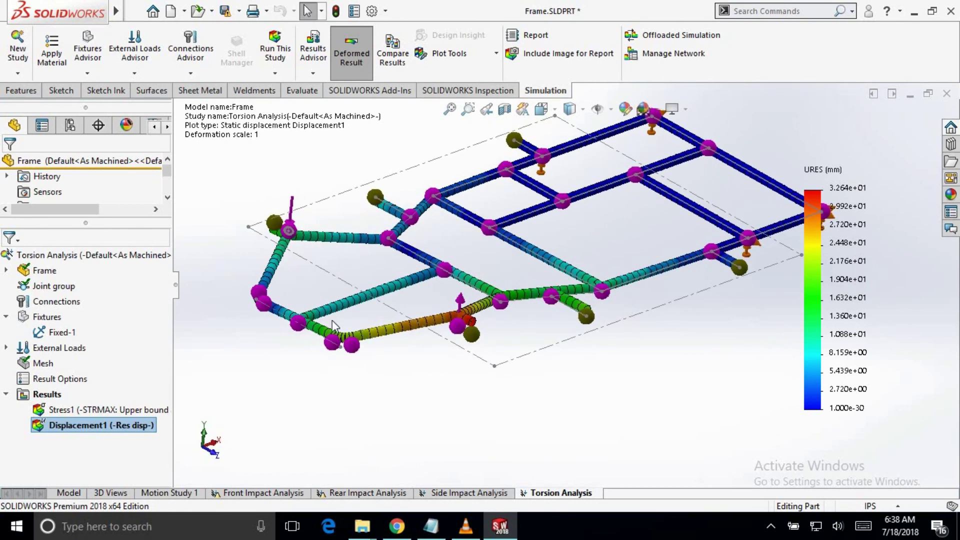
Add a Factor of Safety1 plot with the Automatic criterion and orbit to inspect it
{"action": "right_click", "coordinate": [47, 396]}
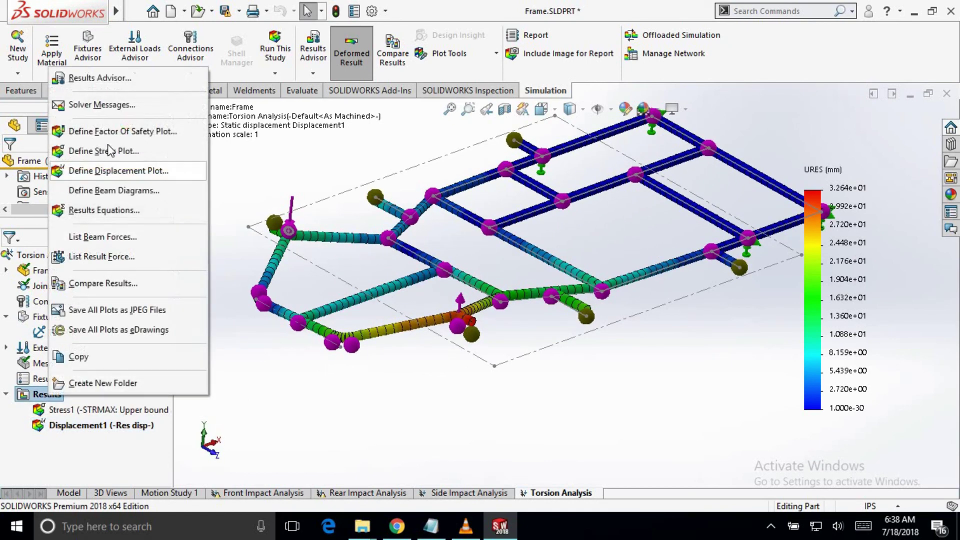
{"action": "left_click", "coordinate": [113, 134]}
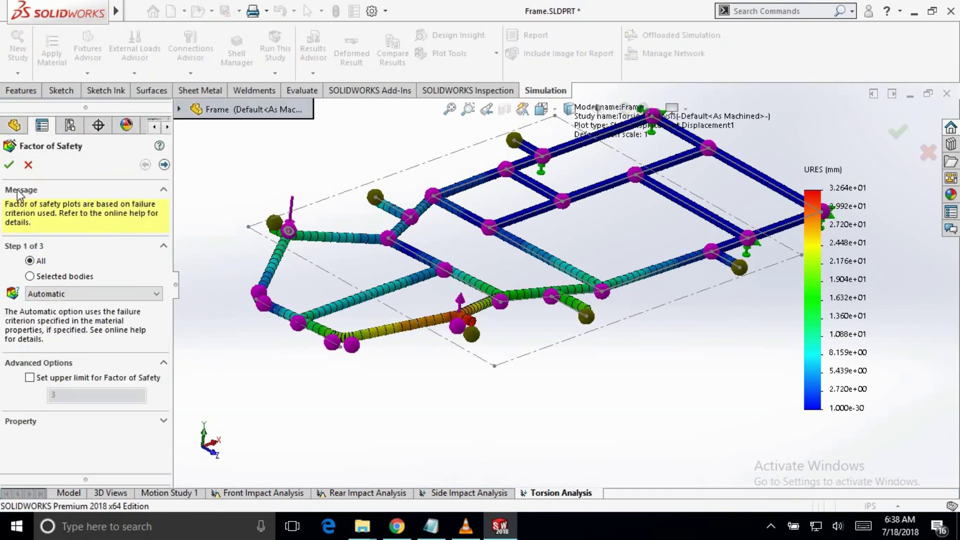
{"action": "left_click", "coordinate": [7, 165]}
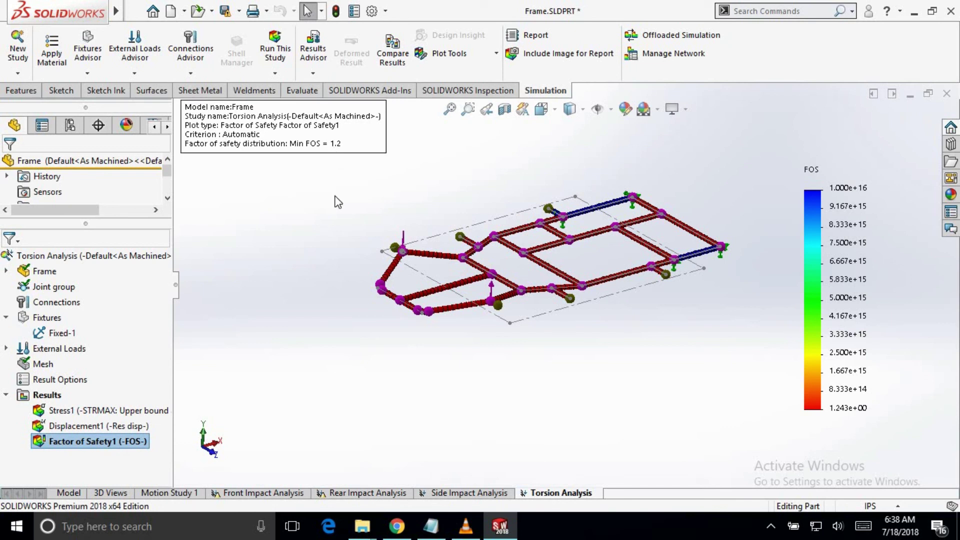
{"action": "middle_click_drag", "start_coordinate": [631, 297], "coordinate": [590, 265]}
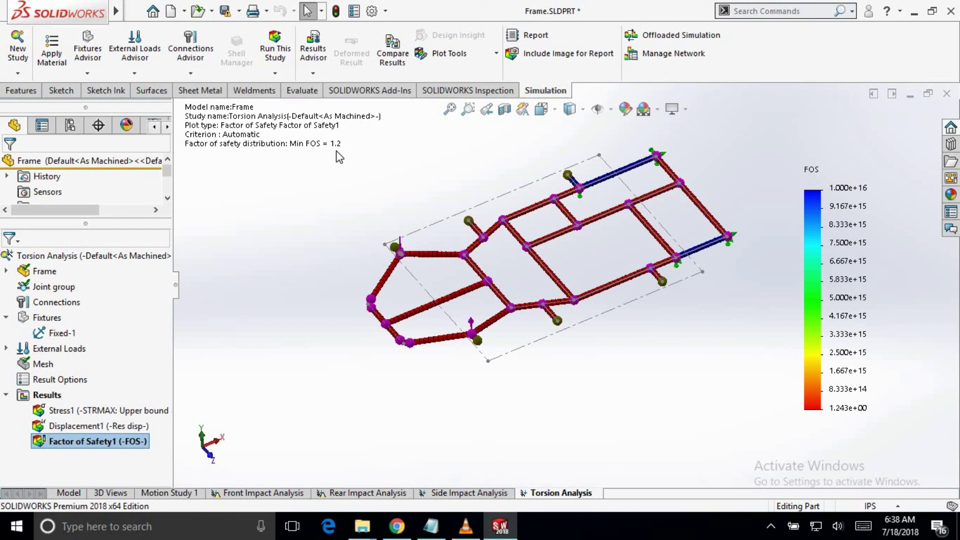
{"action": "mouse_move", "coordinate": [591, 256]}
{"action": "middle_mouse_down"}
{"action": "mouse_move", "coordinate": [578, 242]}
{"action": "mouse_move", "coordinate": [592, 239]}
{"action": "middle_mouse_up"}
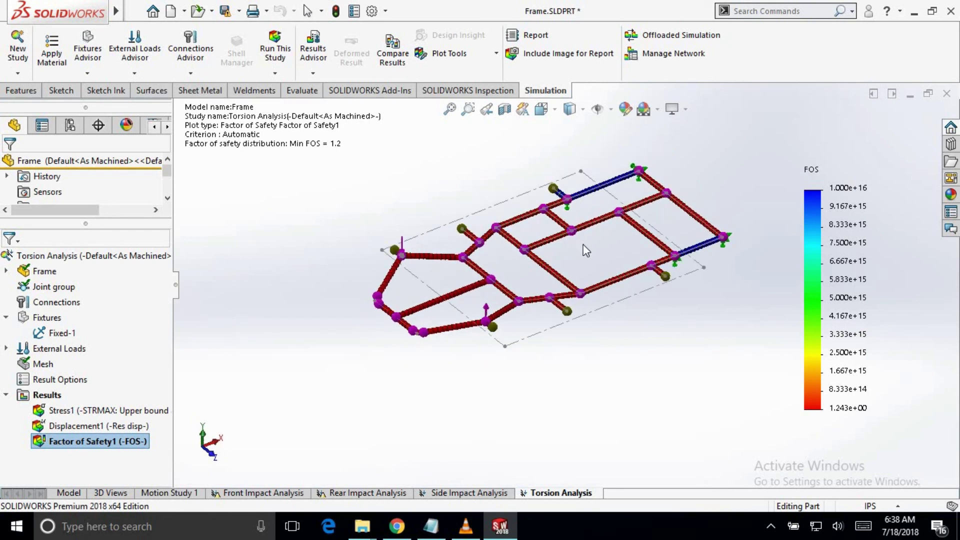